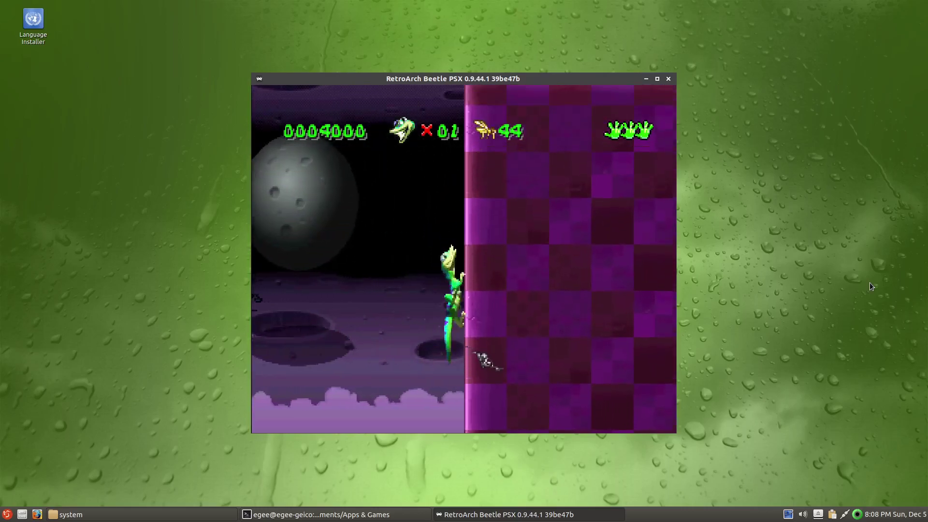
# Step: Guide the gecko right across the space level and cling to the checkered wall
pyautogui.press('Right')
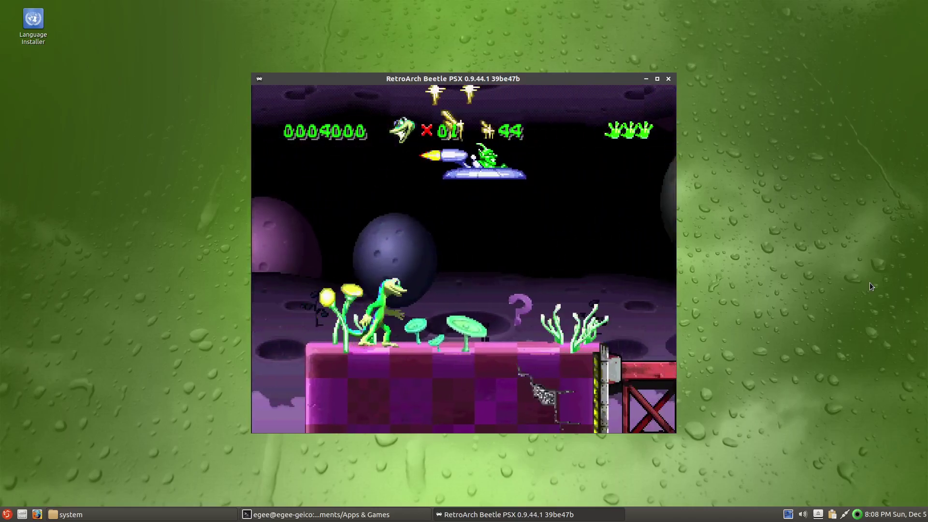
pyautogui.press('Right')
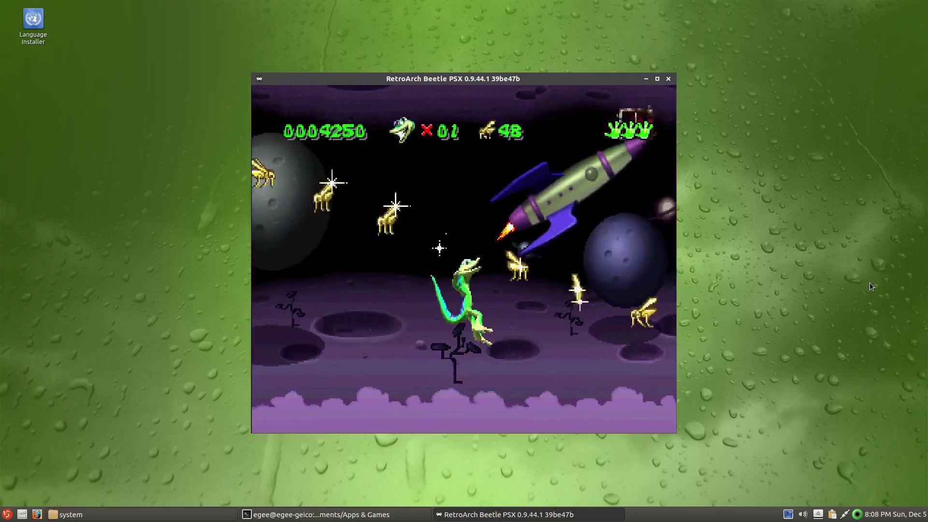
pyautogui.press('Right')
pyautogui.press('z')
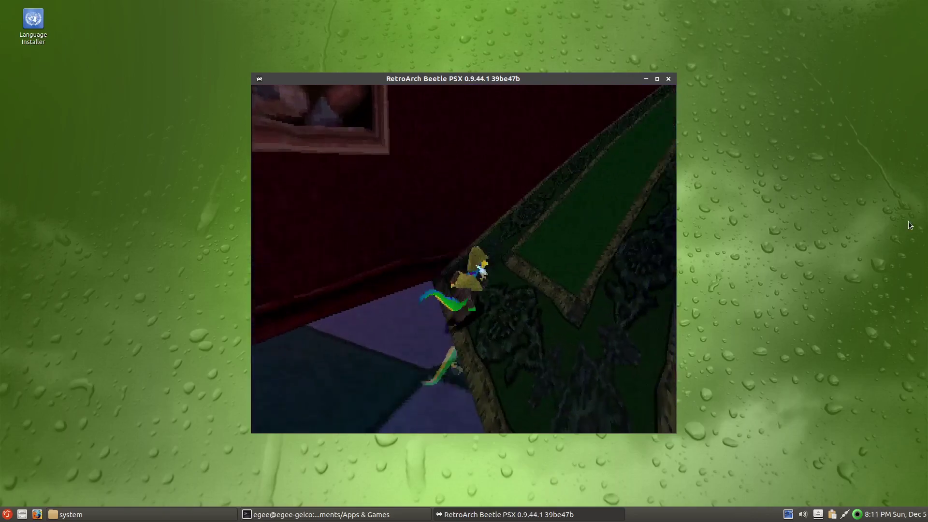
# Step: Run the gecko along the green carpet, fighting the robot and moth enemies and breaking the TV box
pyautogui.press('Up')
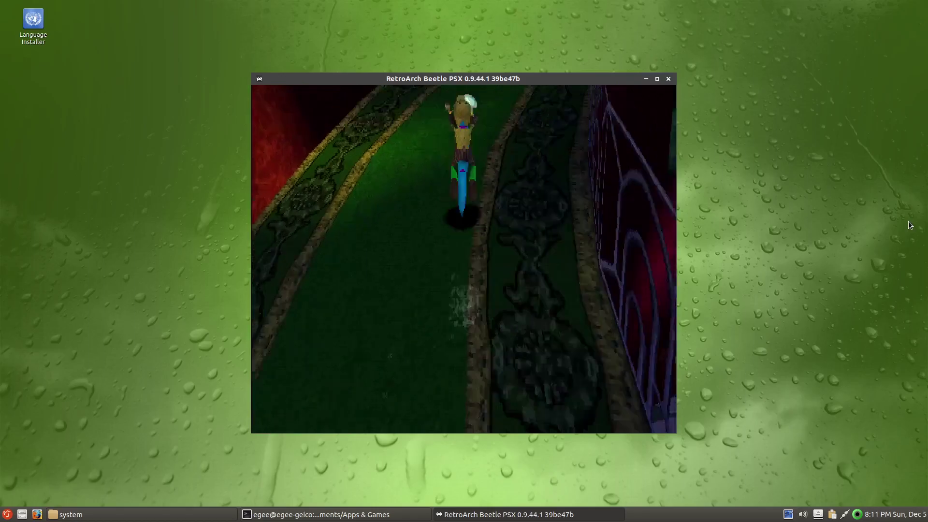
pyautogui.press('Up')
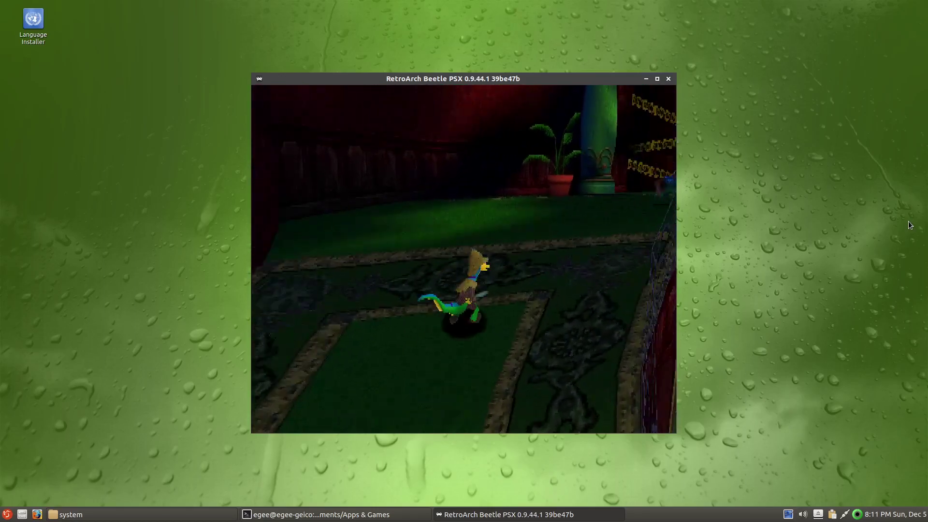
pyautogui.press('Up')
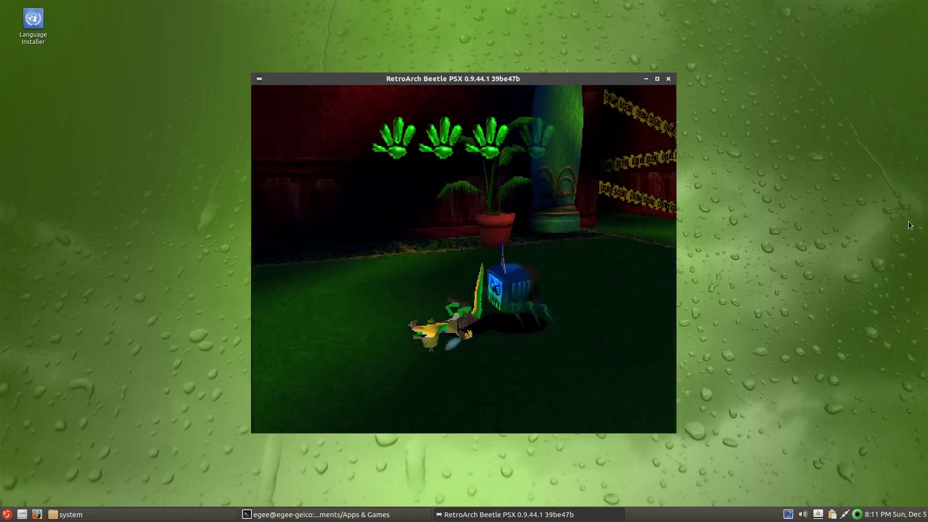
pyautogui.press('Up')
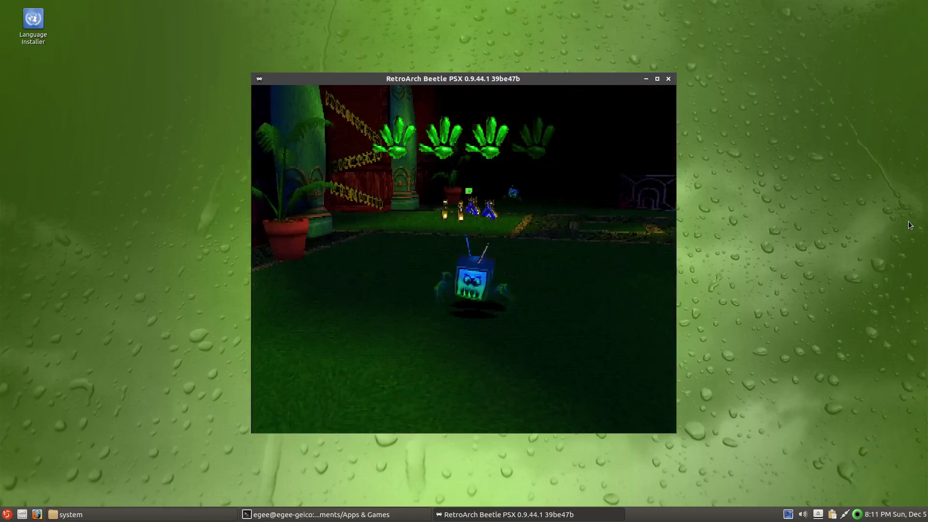
pyautogui.press('Up')
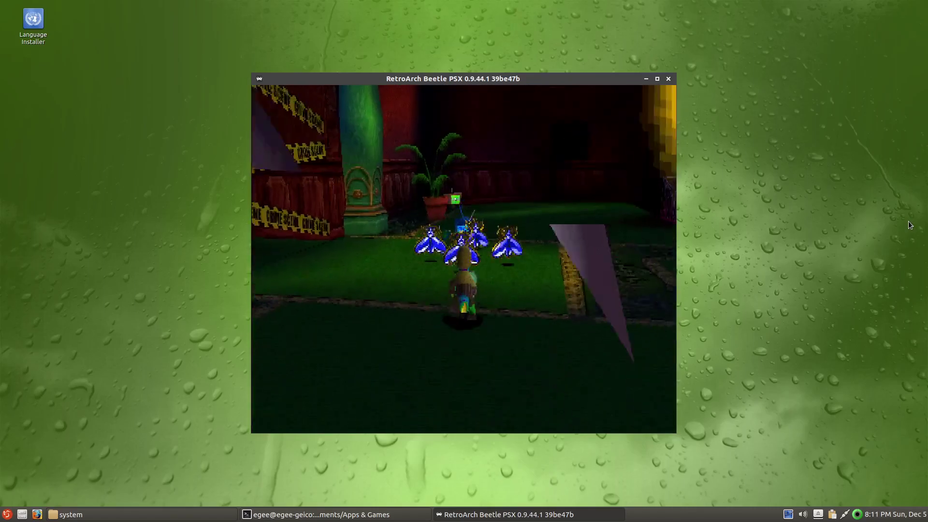
pyautogui.press('Up')
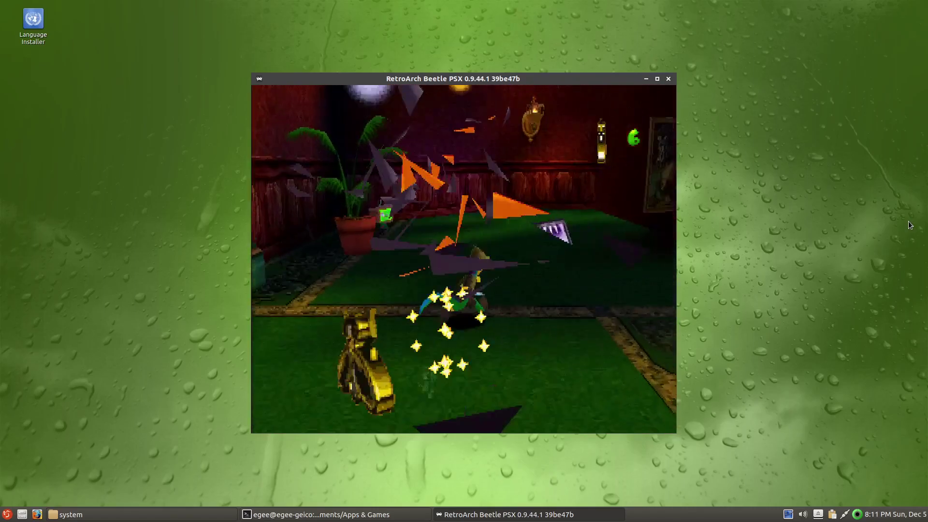
pyautogui.press('Up')
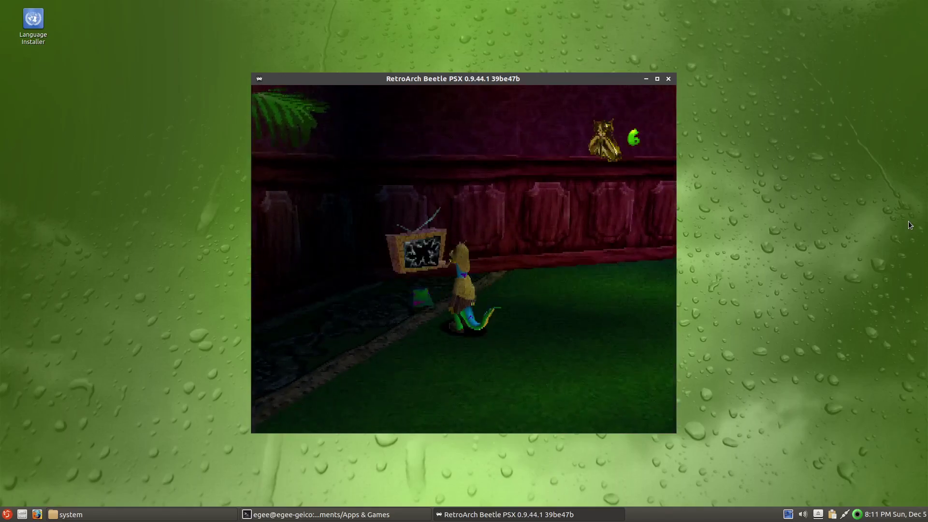
pyautogui.press('Down')
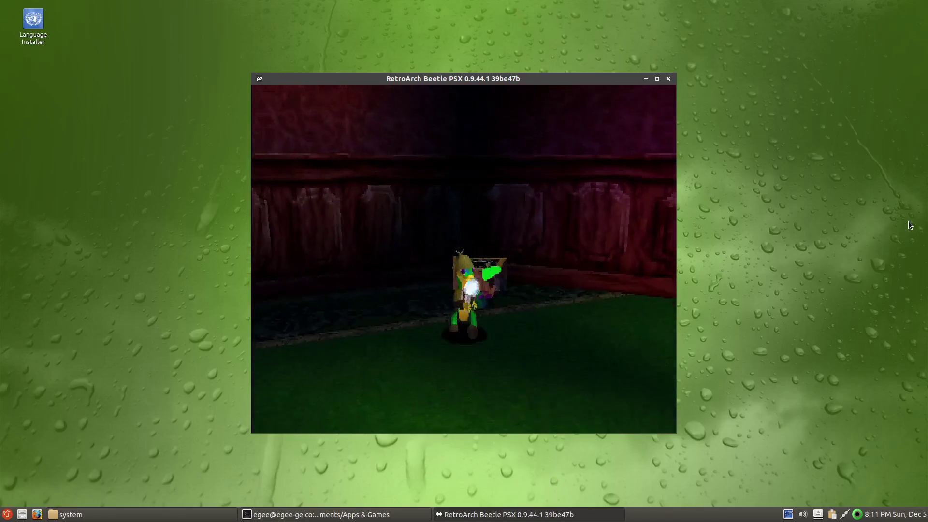
pyautogui.press('Down')
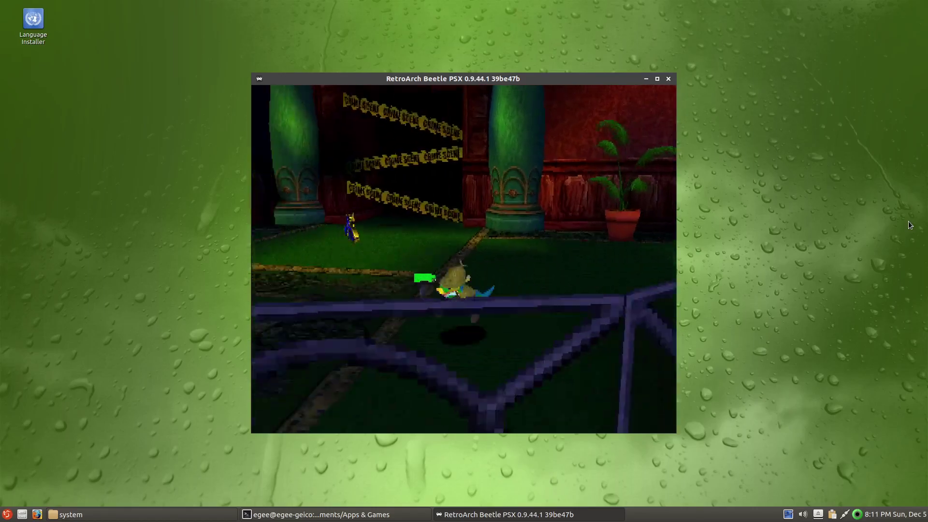
pyautogui.press('Up')
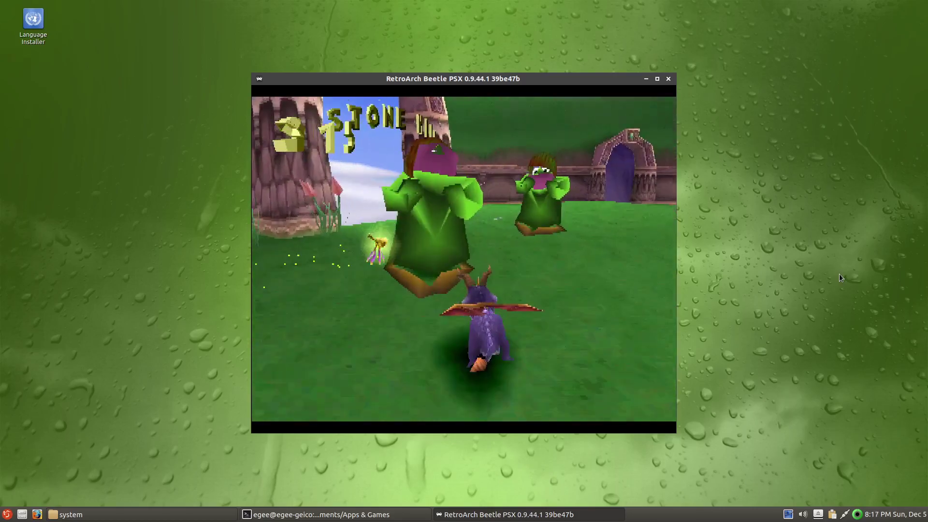
# Step: Run the purple dragon through the archway and cave, collecting gems in the courtyard
pyautogui.press('Up')
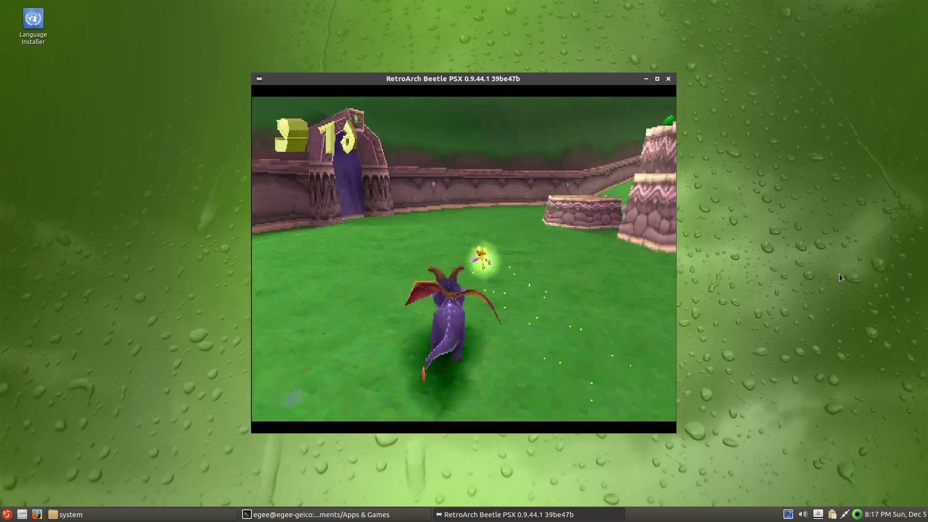
pyautogui.press('Up')
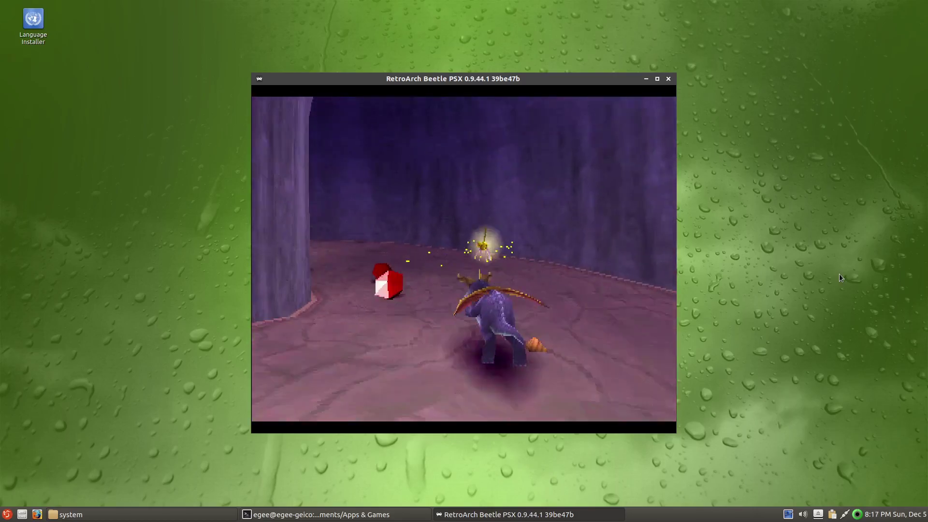
pyautogui.press('Up')
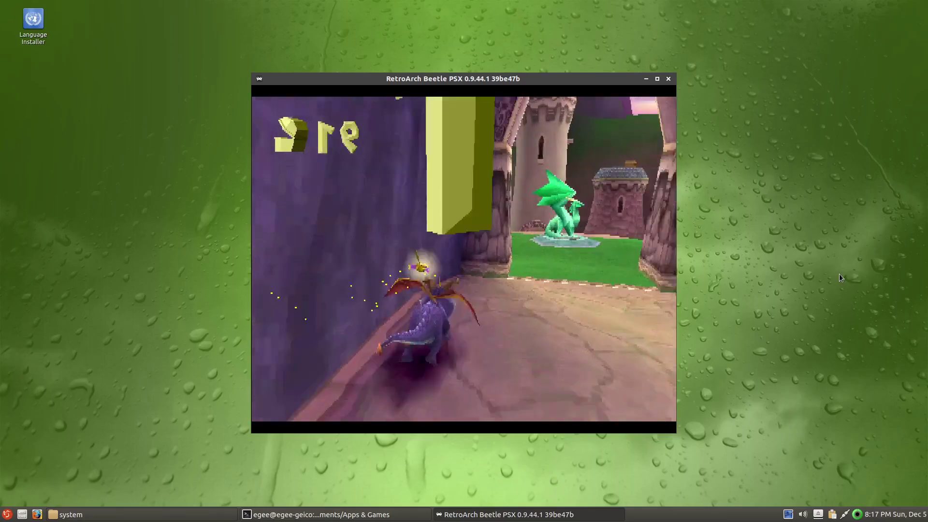
pyautogui.press('Up')
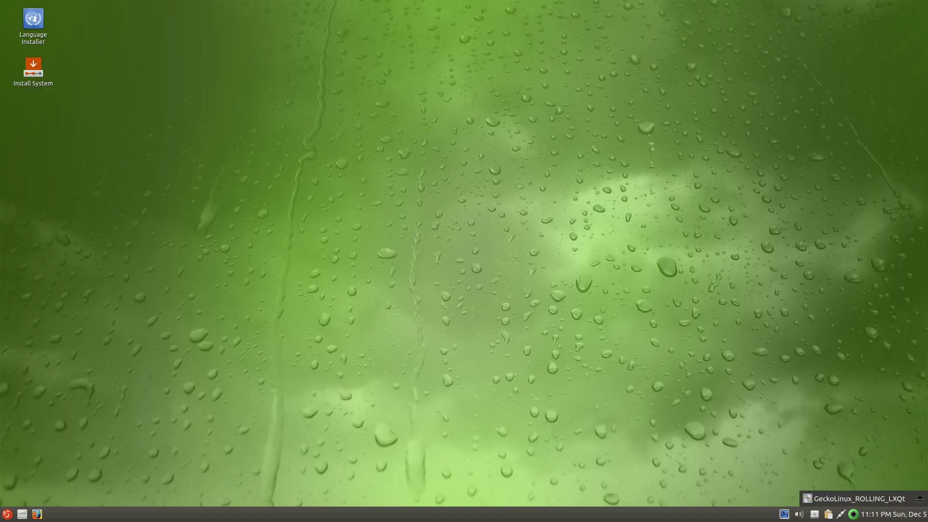
pyautogui.click(7, 513)
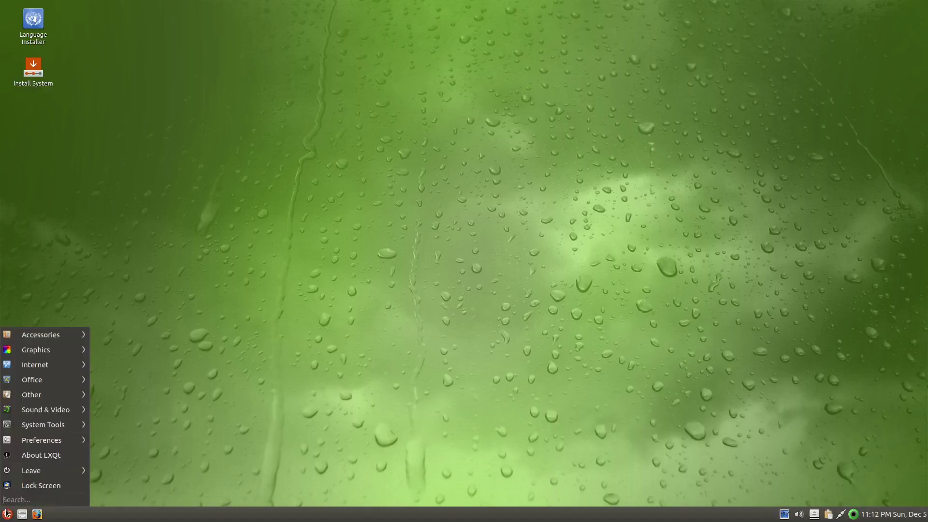
pyautogui.click(46, 452)
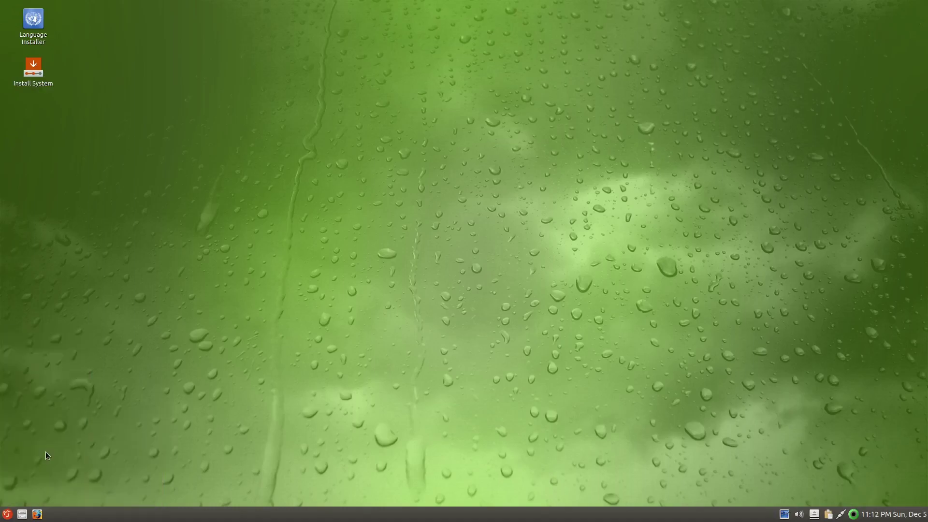
pyautogui.click(6, 513)
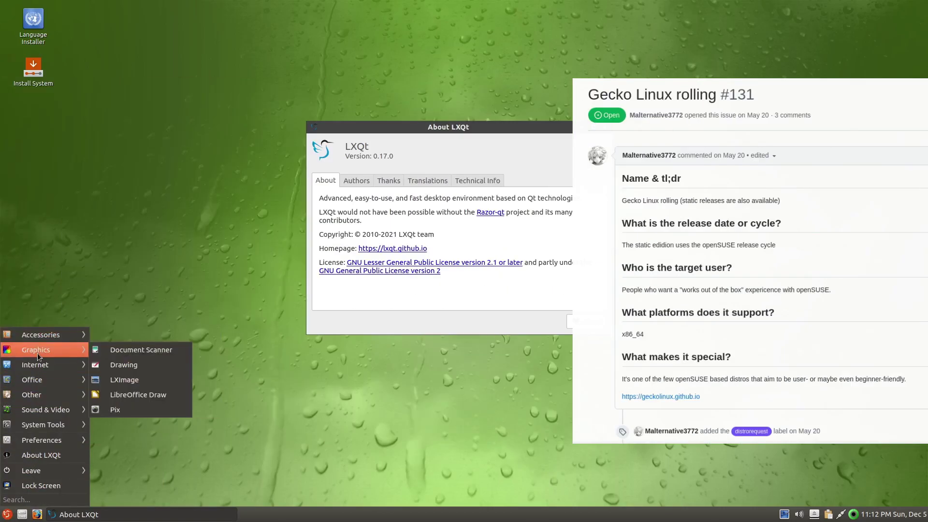
pyautogui.moveTo(38, 366)
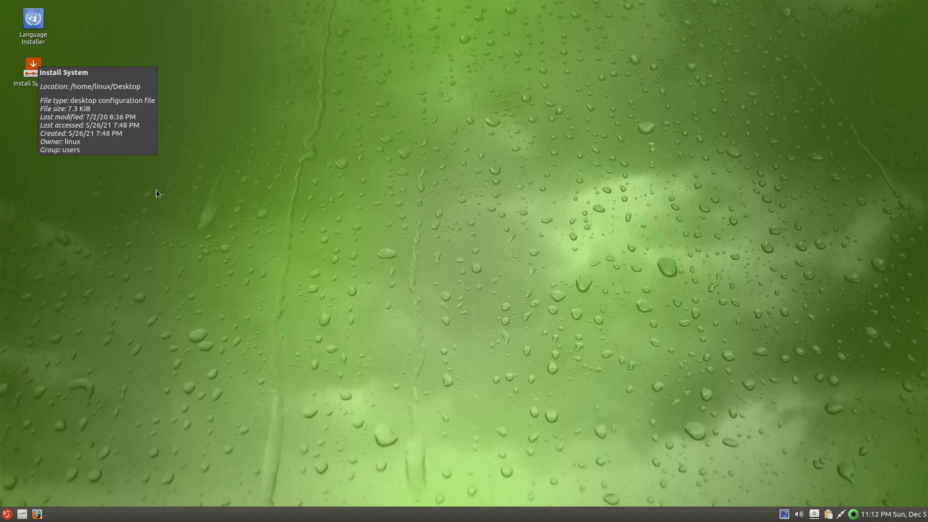
# Step: Advance past the keyboard step and choose to erase the whole disk
pyautogui.rightClick(83, 73)
pyautogui.click(319, 198)
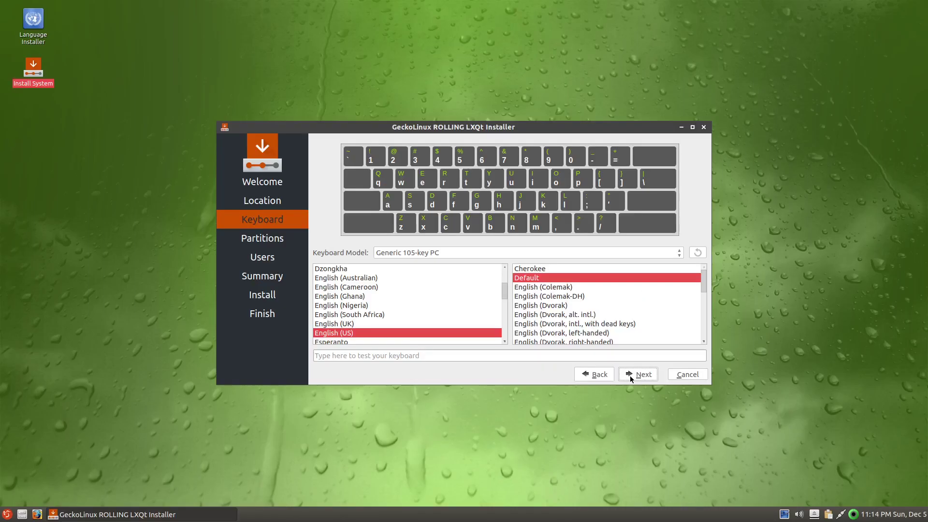
pyautogui.click(630, 377)
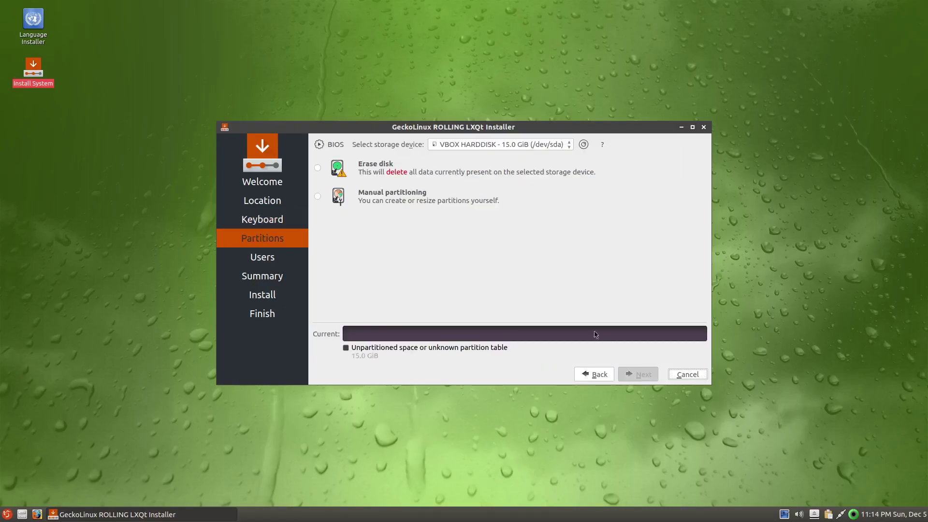
pyautogui.click(387, 169)
# Step: Set swap to No Swap and keep the boot loader in the Master Boot Record
pyautogui.click(390, 196)
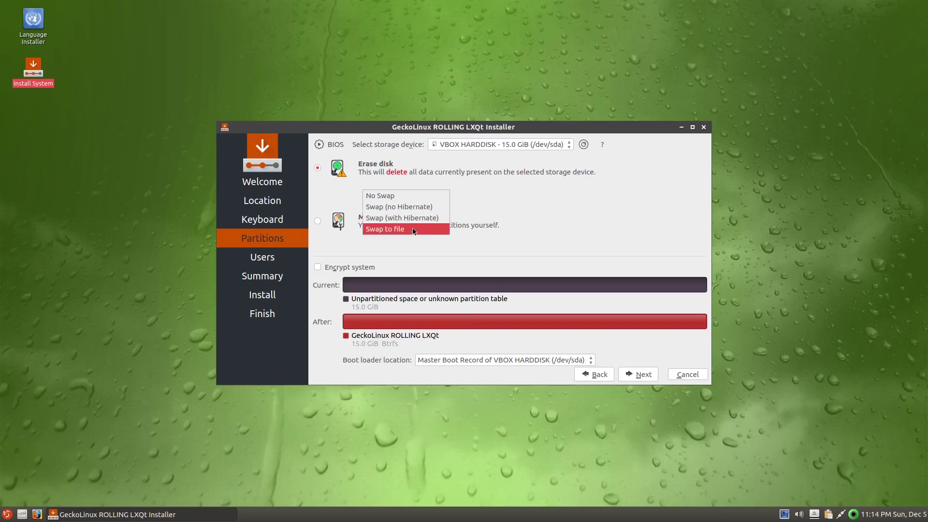
pyautogui.click(401, 195)
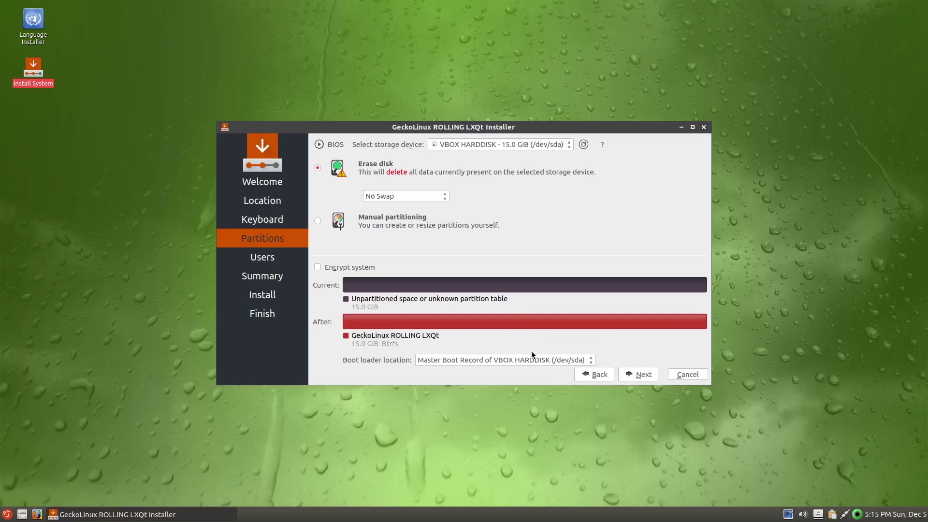
pyautogui.click(593, 361)
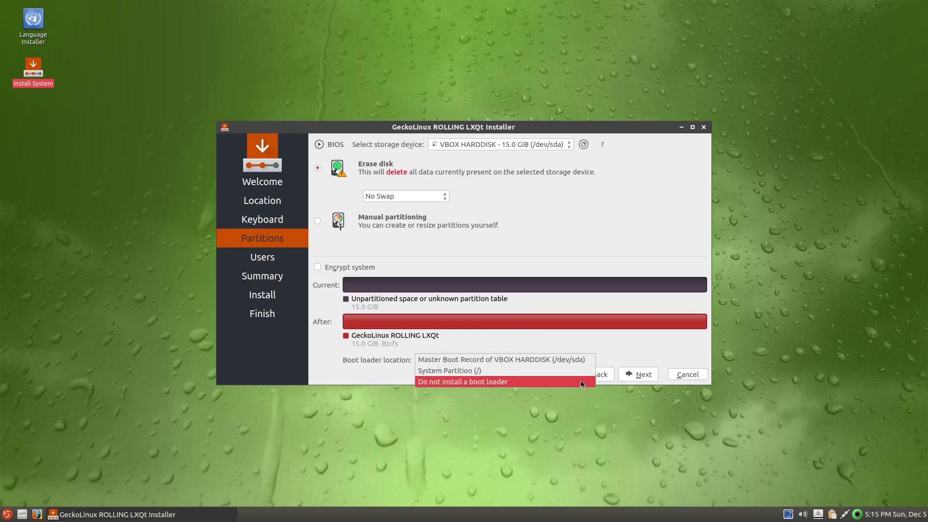
pyautogui.click(581, 359)
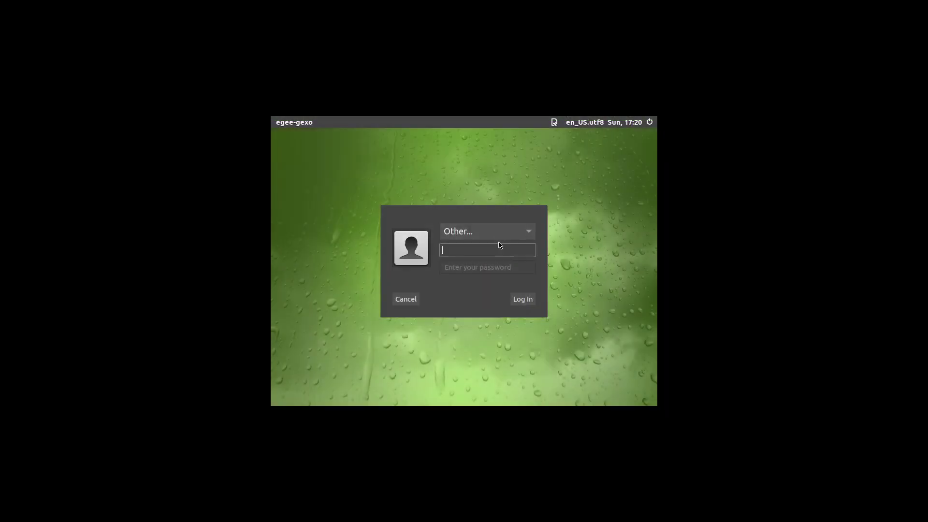
pyautogui.click(492, 230)
# Step: Log in and launch the language installer, authenticating with the root password
pyautogui.click(492, 221)
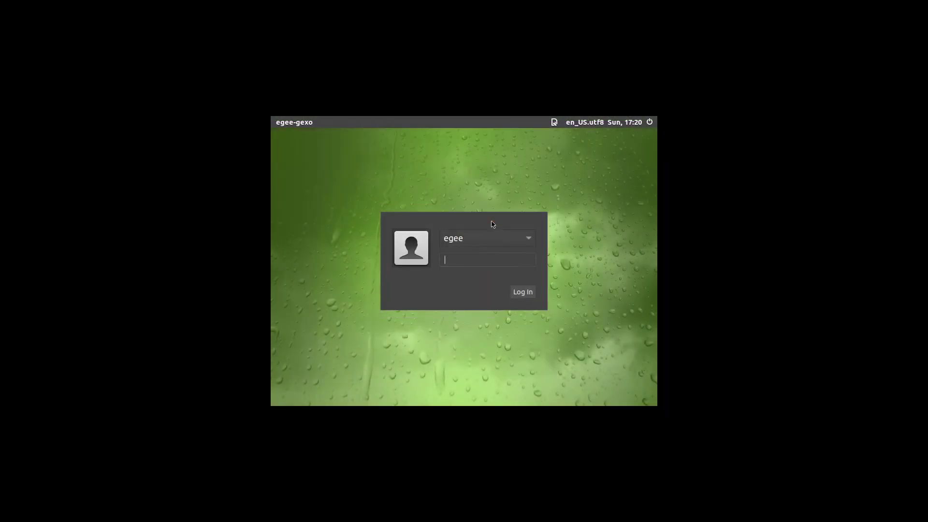
pyautogui.click(555, 123)
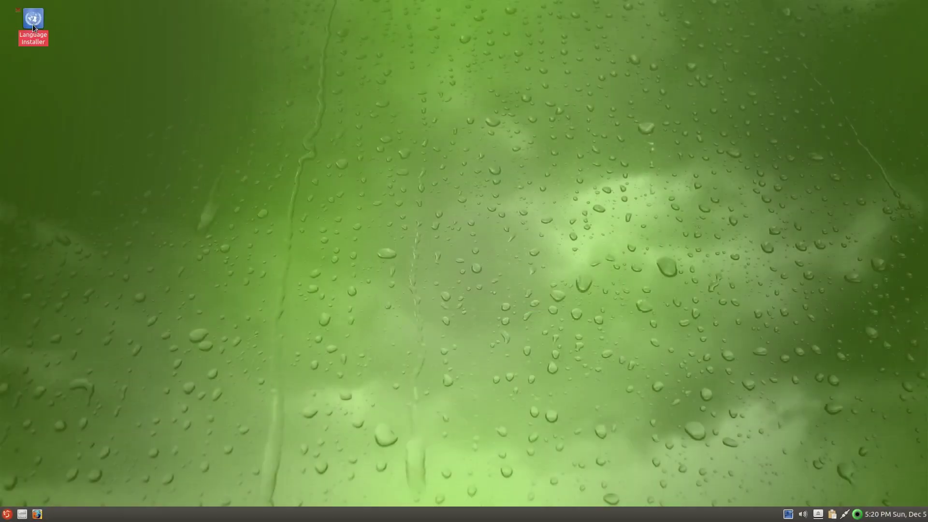
pyautogui.doubleClick(33, 27)
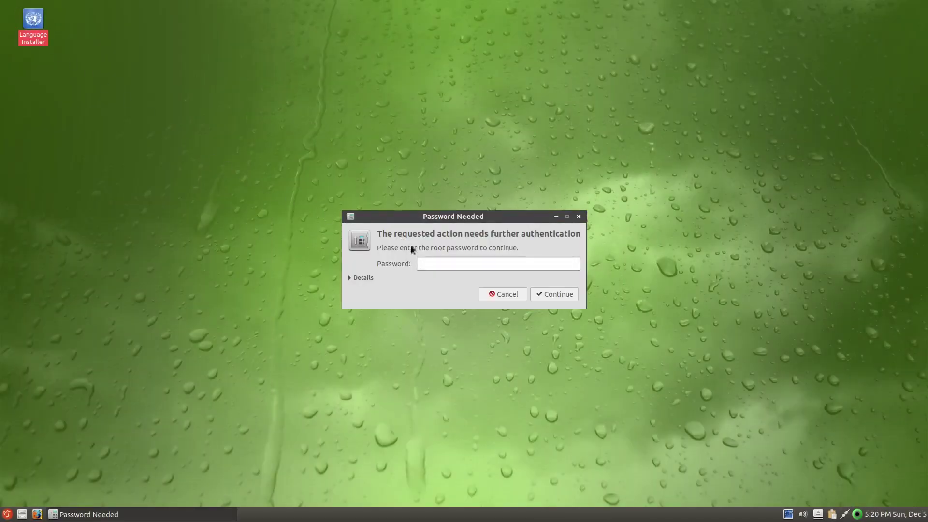
pyautogui.write('*****')
pyautogui.press('Return')
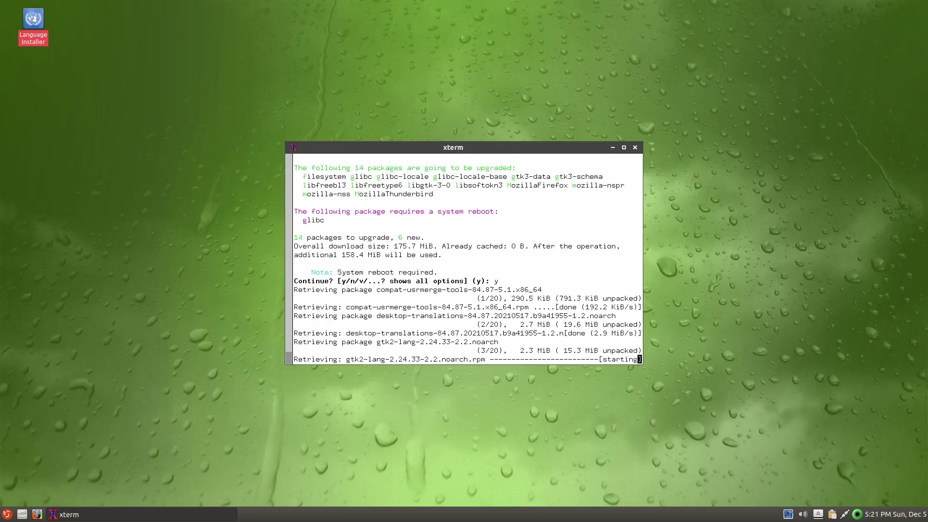
# Step: Make the downloading xterm window taller and show the December 2021 calendar
pyautogui.scroll(10, 602, 323)
pyautogui.scroll(-5, 602, 323)
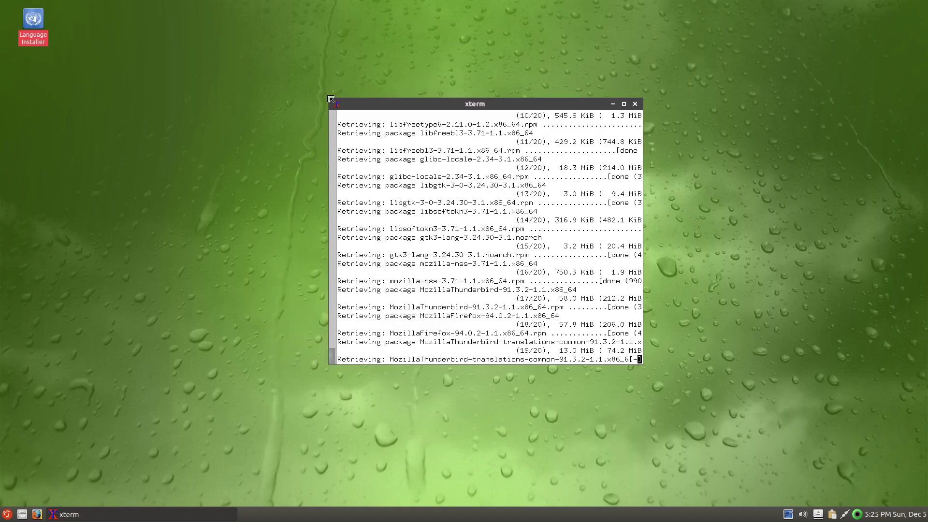
pyautogui.moveTo(324, 102); pyautogui.dragTo(303, 95)
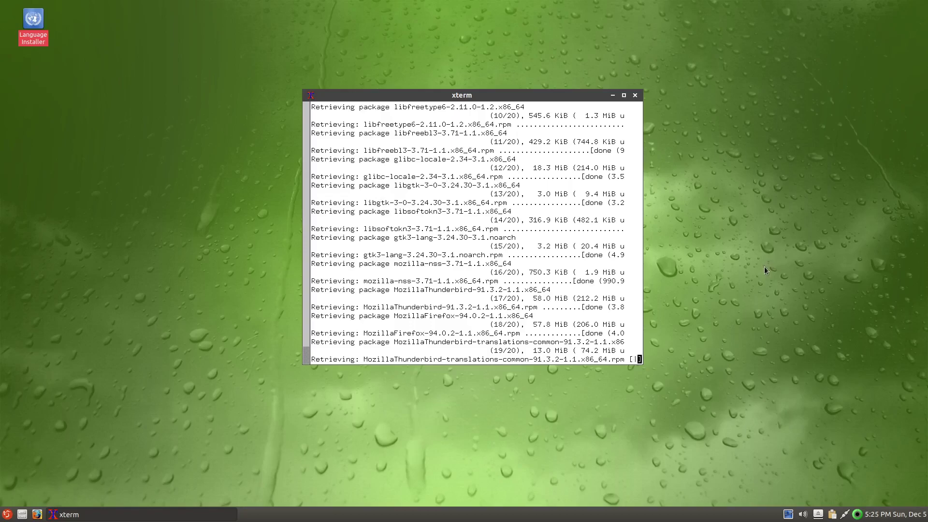
pyautogui.click(882, 515)
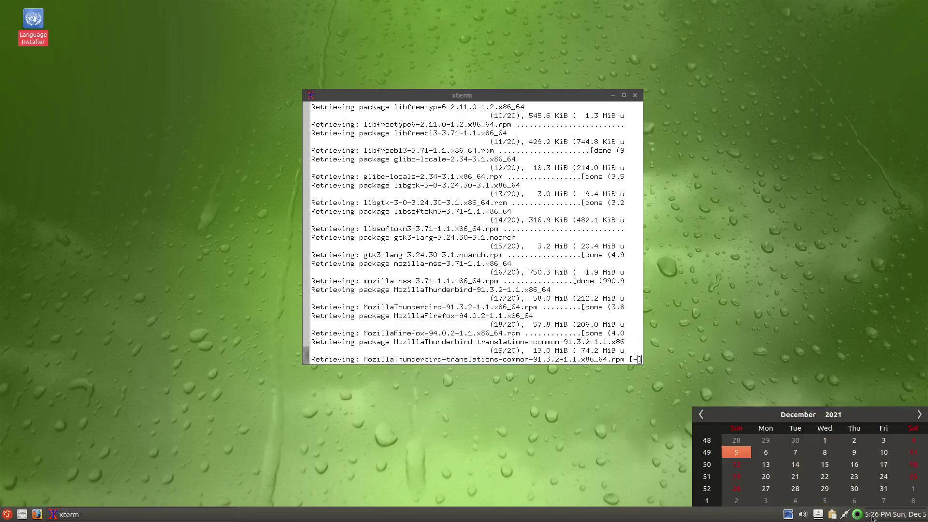
# Step: Close the calendar and check the battery status details
pyautogui.click(872, 516)
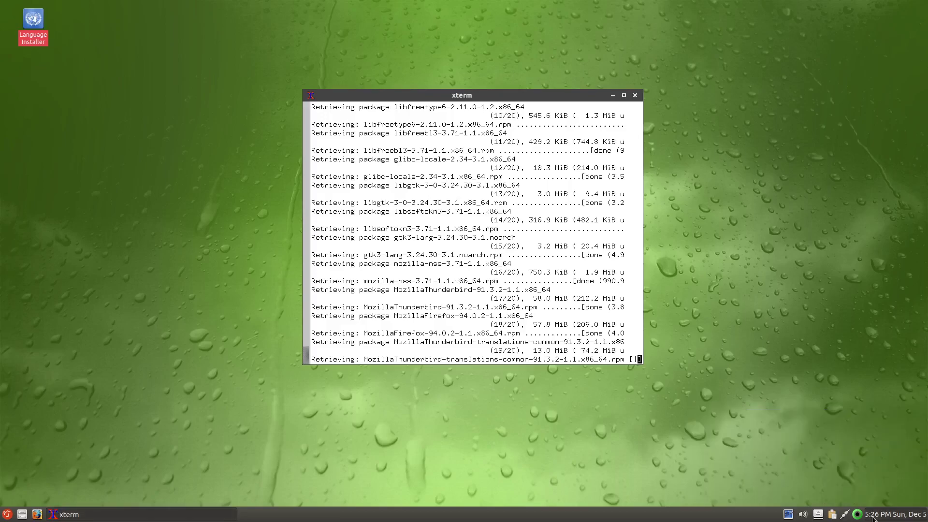
pyautogui.click(857, 515)
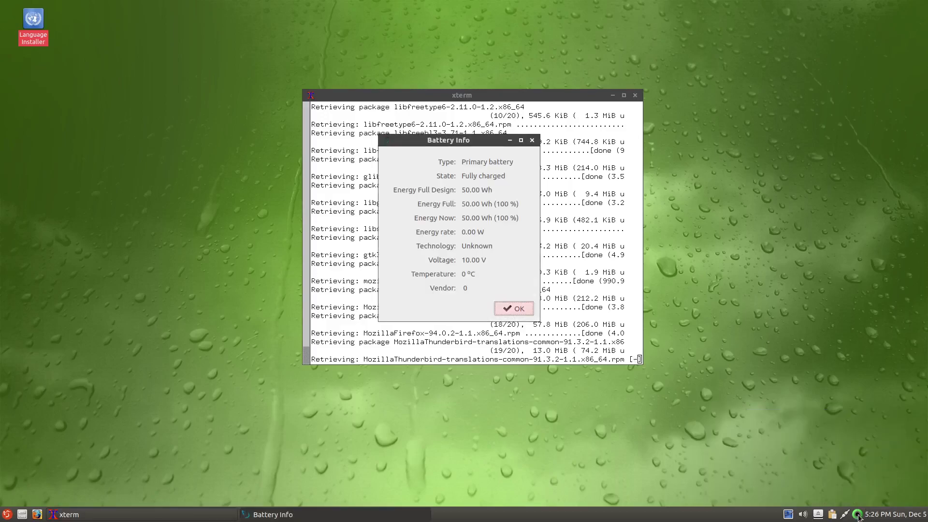
pyautogui.moveTo(462, 140); pyautogui.dragTo(474, 146)
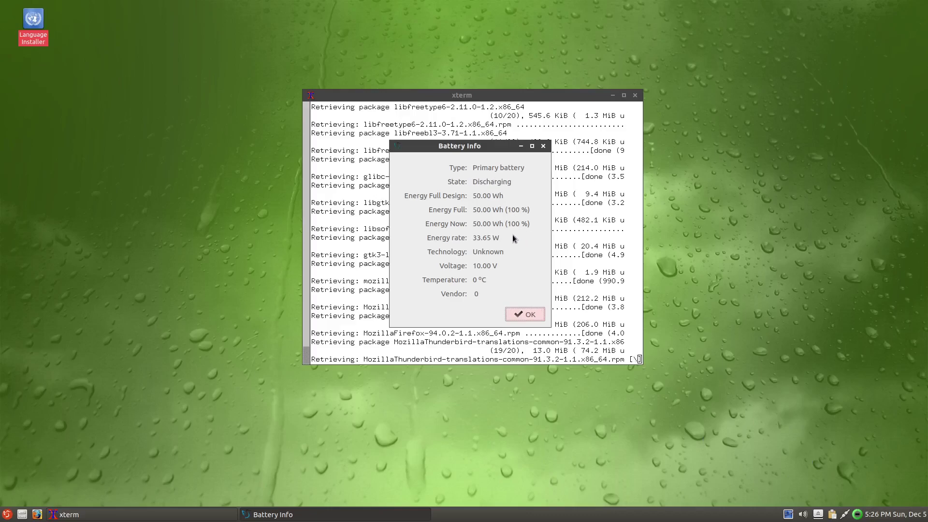
pyautogui.click(856, 514)
# Step: Start adding a new VPN connection, then cancel the connection type choice
pyautogui.moveTo(797, 460)
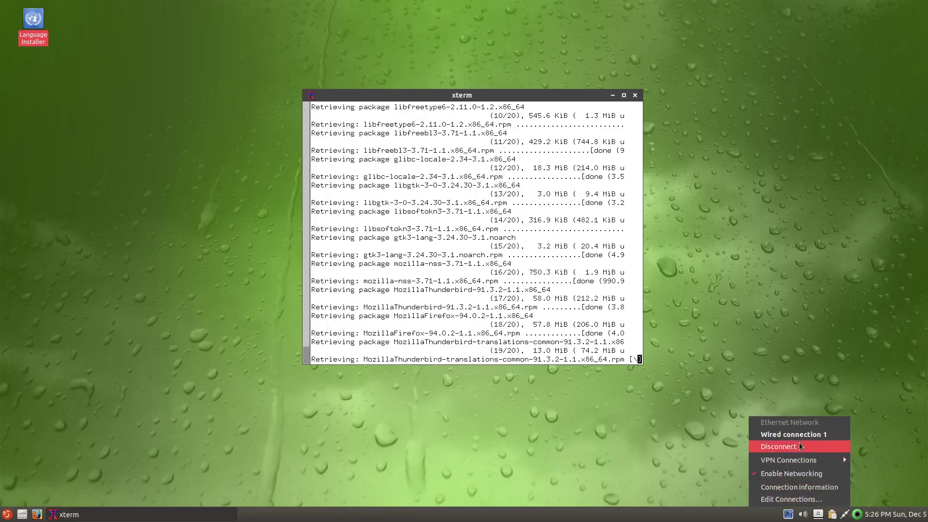
pyautogui.click(732, 461)
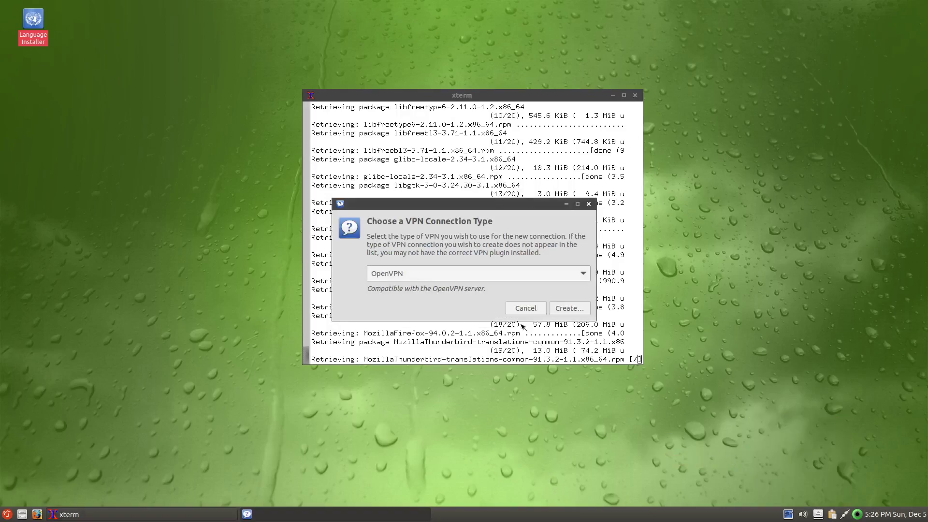
pyautogui.click(494, 275)
# Step: Boost speaker output to 130% and System Sounds to maximum in the volume mixer
pyautogui.click(488, 299)
pyautogui.click(803, 515)
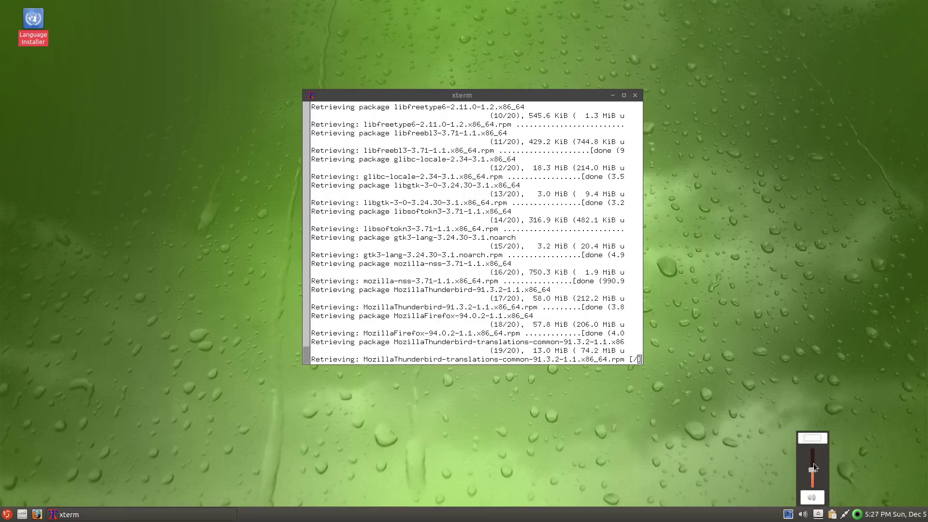
pyautogui.moveTo(812, 470); pyautogui.dragTo(814, 463)
pyautogui.scroll(8, 815, 498)
pyautogui.click(812, 438)
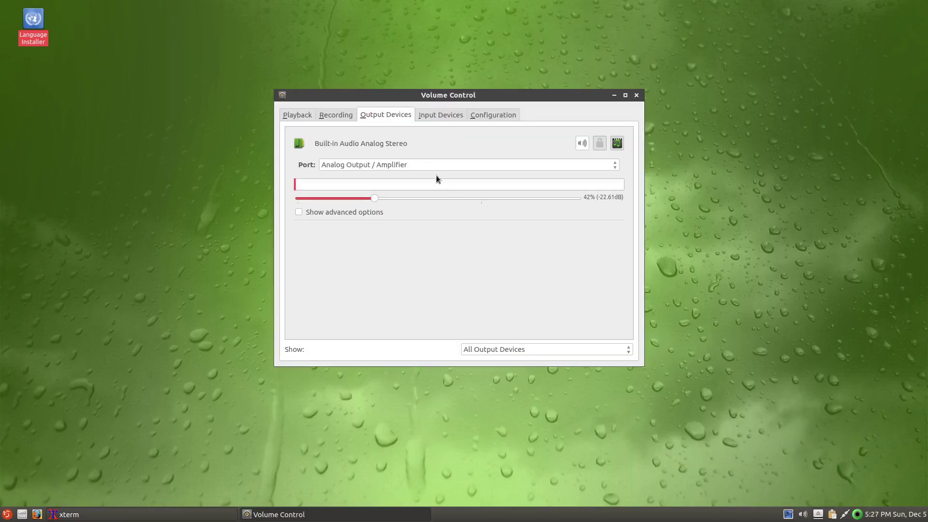
pyautogui.moveTo(374, 198); pyautogui.dragTo(538, 201)
pyautogui.click(336, 116)
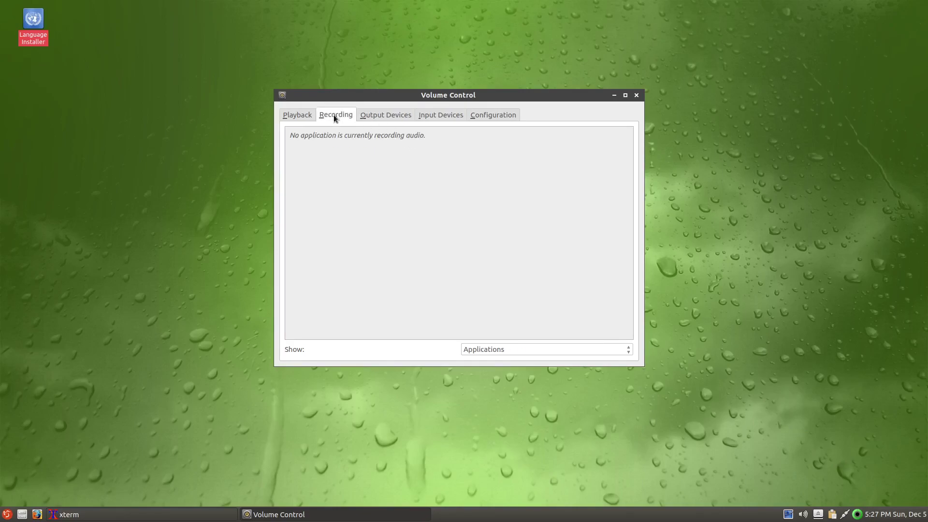
pyautogui.click(303, 115)
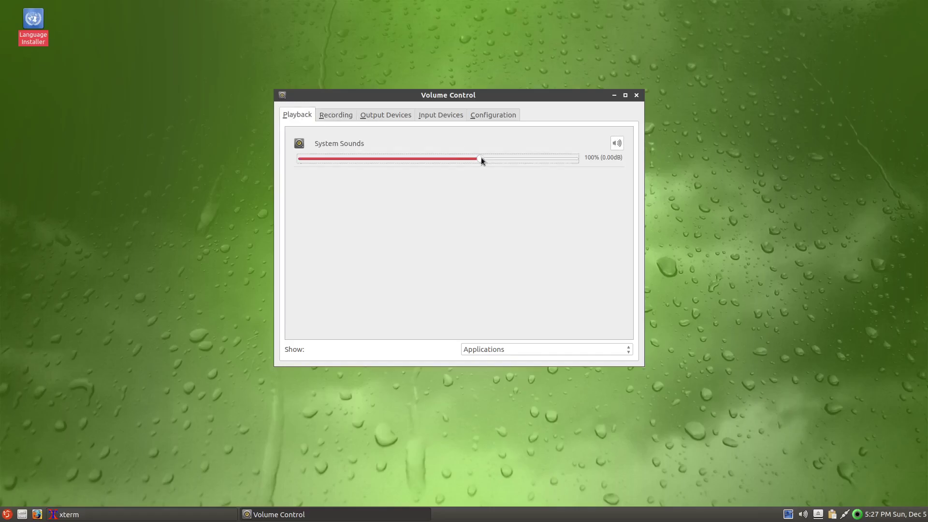
pyautogui.moveTo(480, 157); pyautogui.dragTo(596, 160)
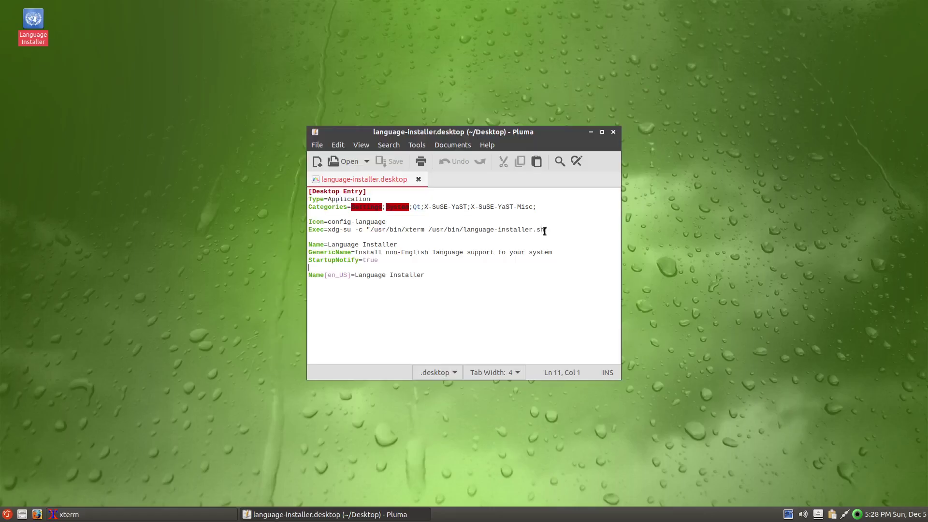
# Step: Copy the Exec line's script path and paste it into the Open dialog search
pyautogui.moveTo(545, 230); pyautogui.dragTo(427, 232)
pyautogui.rightClick(428, 232)
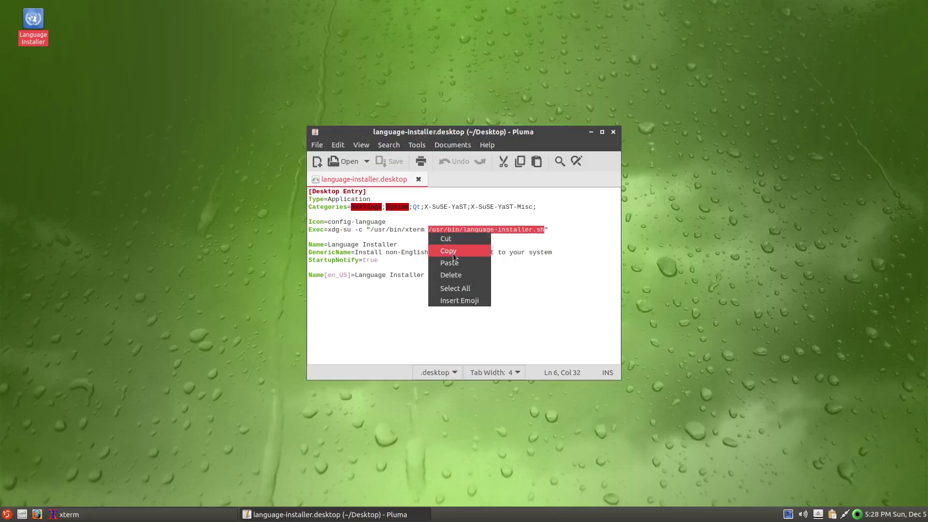
pyautogui.click(445, 249)
pyautogui.click(341, 161)
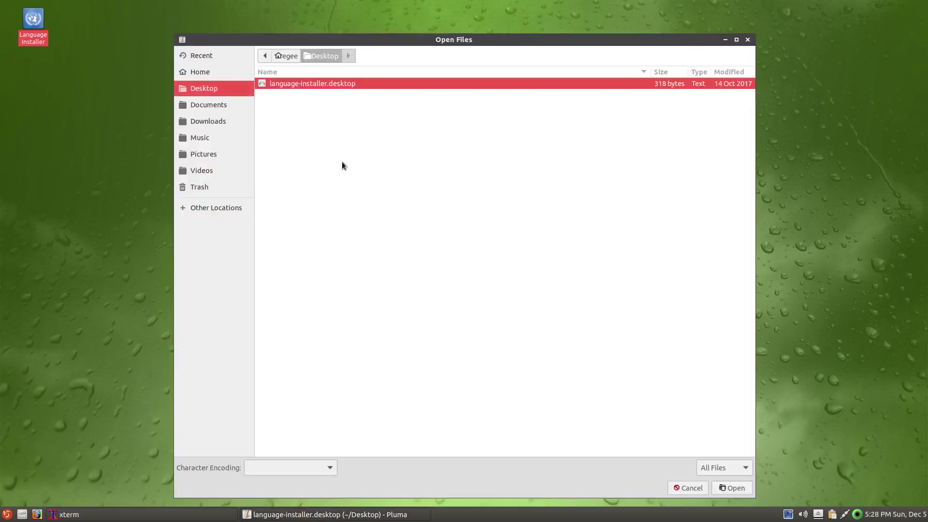
pyautogui.hotkey('ctrl', 'f')
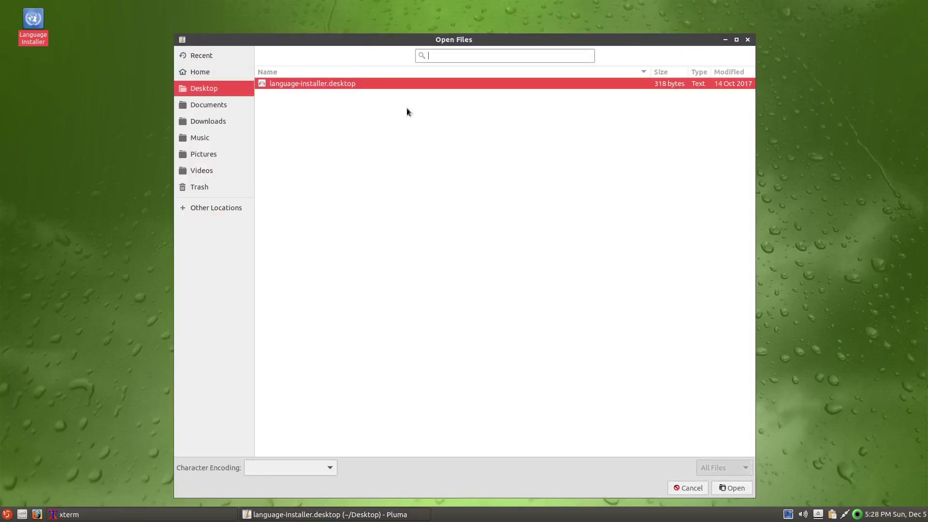
pyautogui.hotkey('ctrl', 'v')
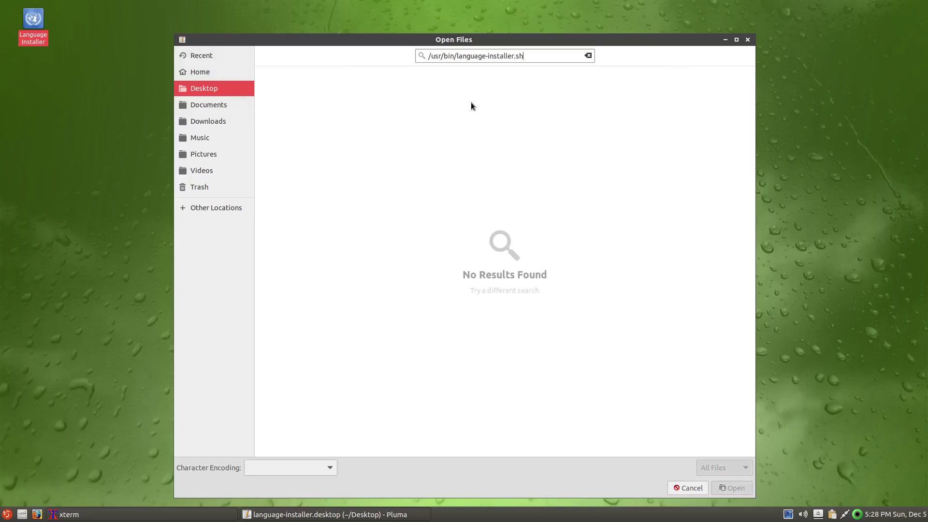
# Step: Go to /usr/bin/ and open language-installer.sh
pyautogui.click(588, 55)
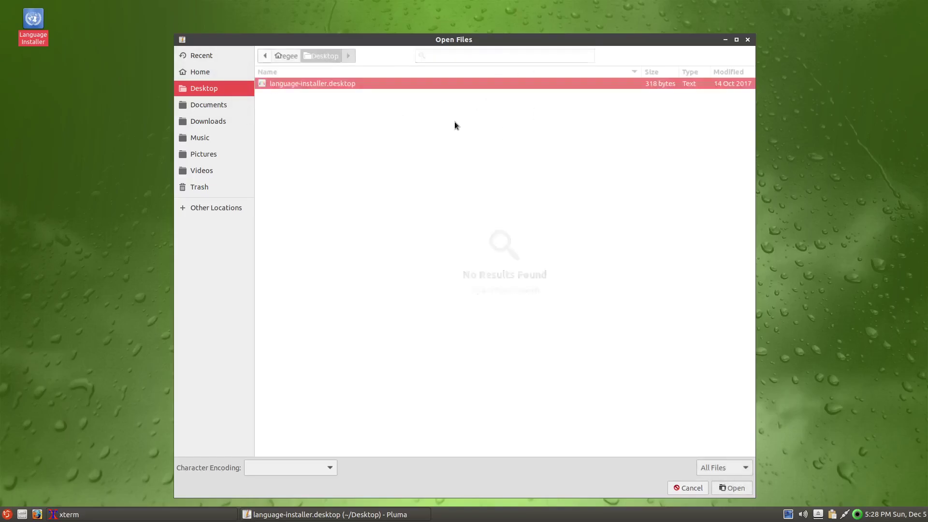
pyautogui.write('/usr/bin/')
pyautogui.press('Return')
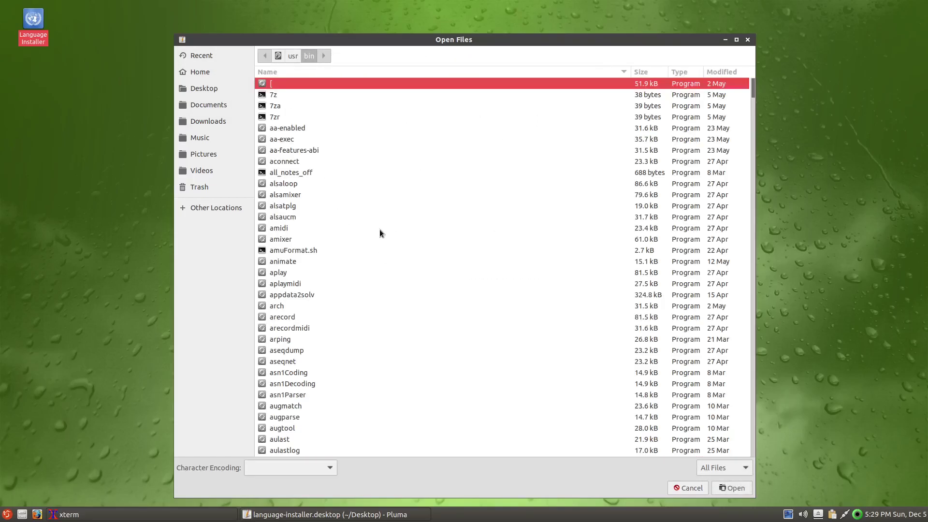
pyautogui.write('/usr/bin/language-installer.sh')
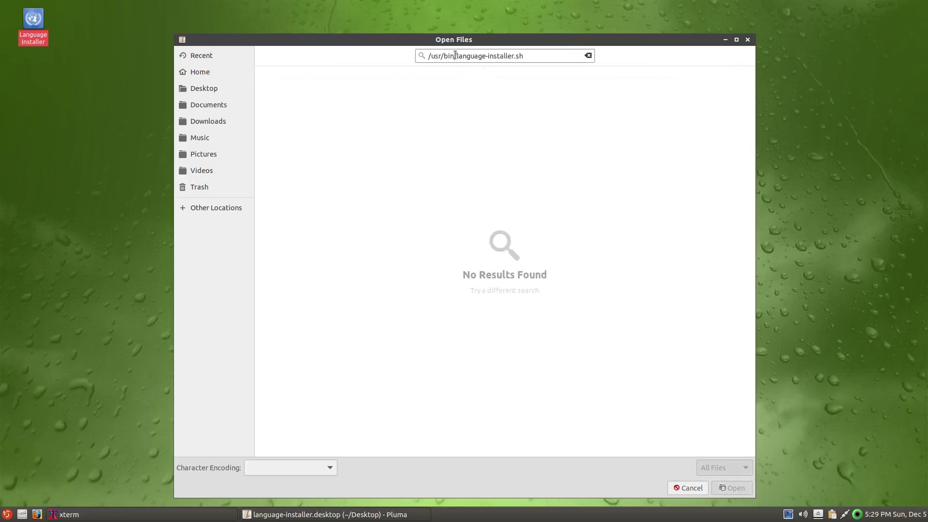
pyautogui.moveTo(455, 56); pyautogui.dragTo(406, 56)
pyautogui.press('BackSpace')
pyautogui.press('Return')
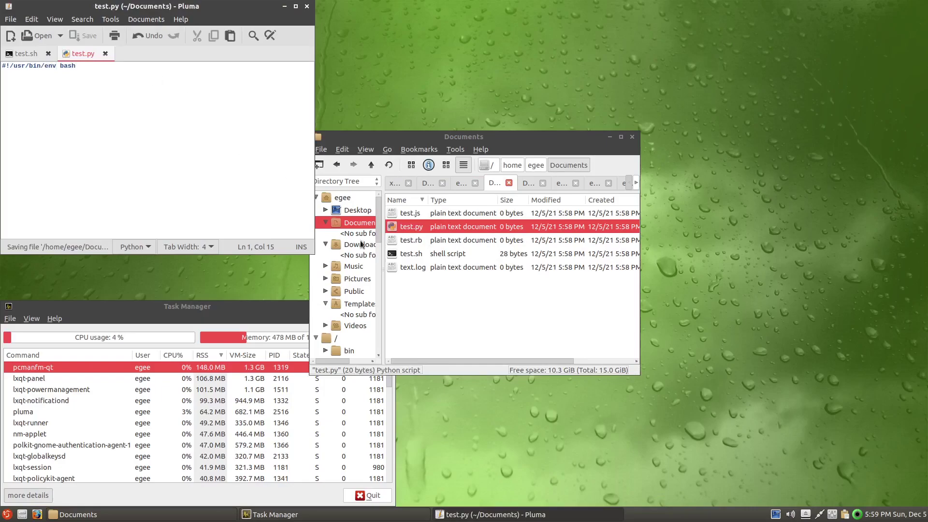
# Step: Write '#!/usr/bin/perl' into test.rb and save it
pyautogui.click(418, 227)
pyautogui.doubleClick(412, 240)
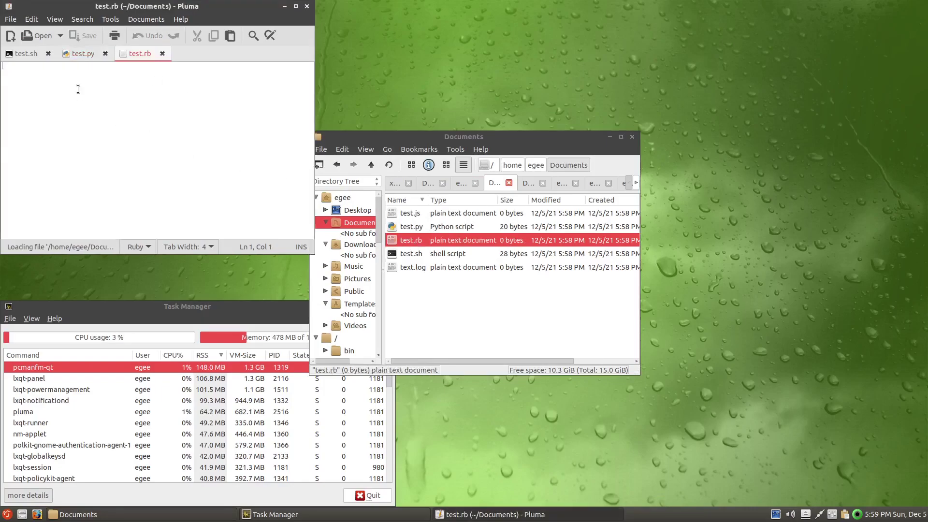
pyautogui.write('#!/')
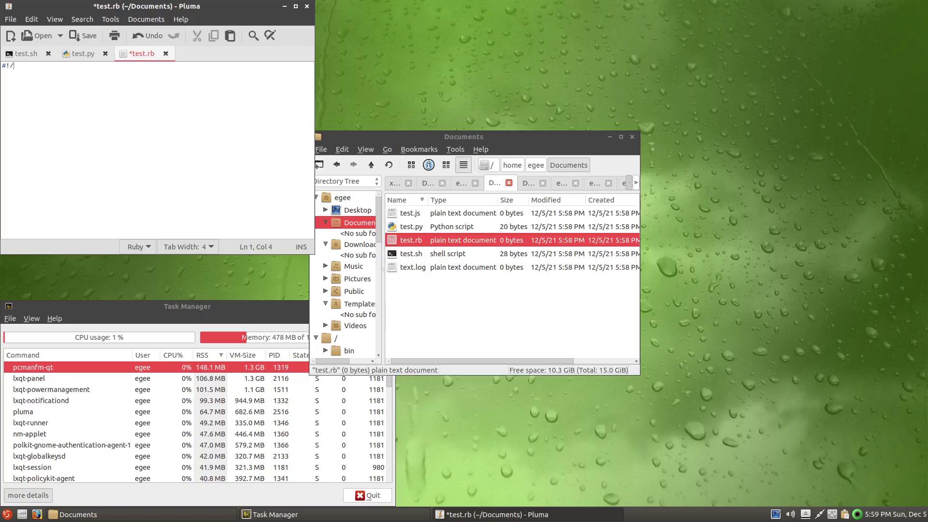
pyautogui.write('usr/bin/perl')
pyautogui.hotkey('ctrl', 's')
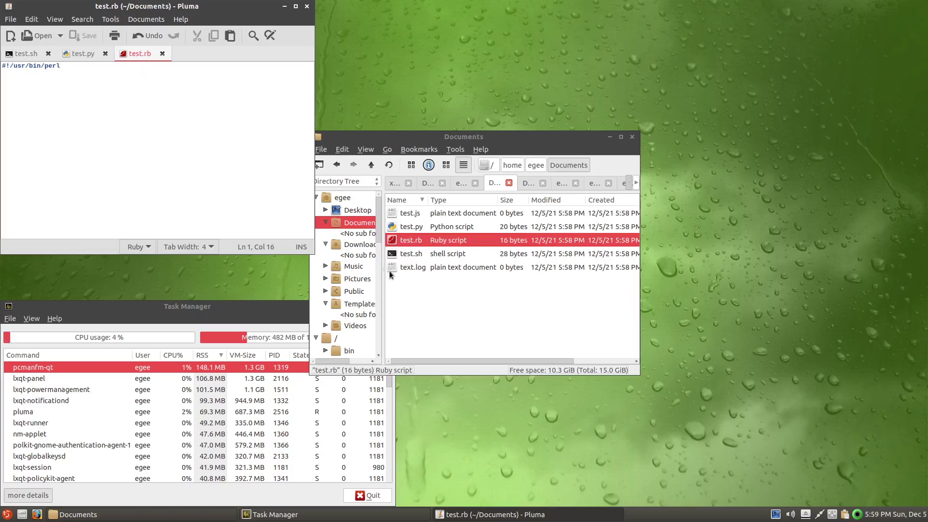
# Step: Write 'lol wut' into test.js and save it
pyautogui.doubleClick(406, 213)
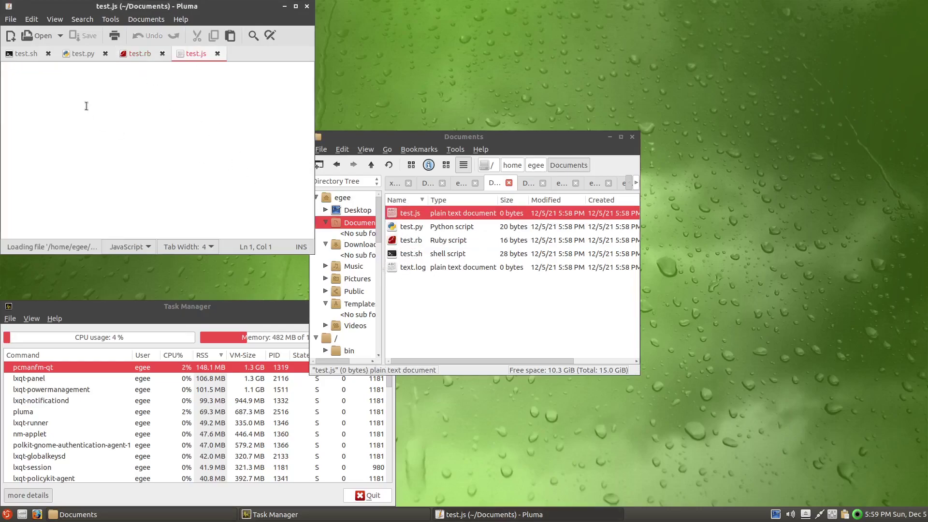
pyautogui.write('lol wut')
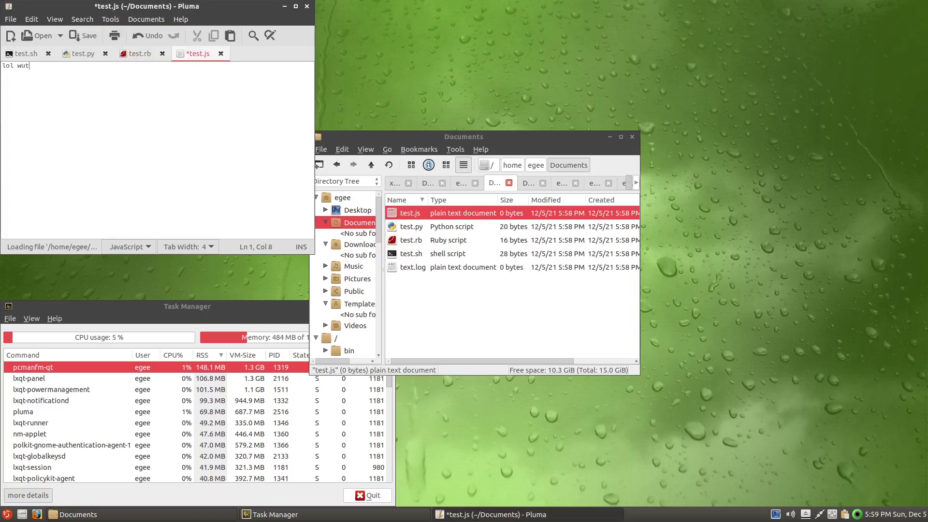
pyautogui.hotkey('ctrl', 's')
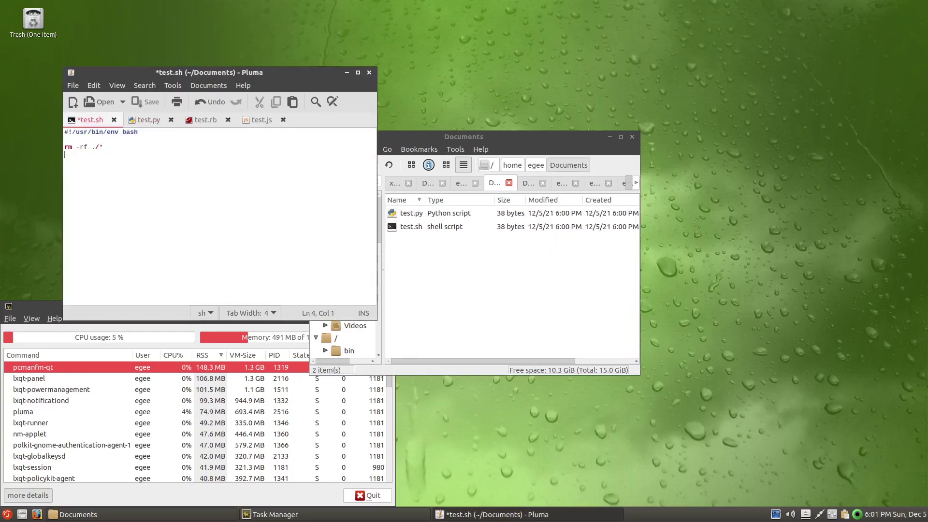
# Step: Change test.sh's command line to 'rm -rf /*' and save it
pyautogui.write('*')
pyautogui.press('Left')
pyautogui.press('BackSpace')
pyautogui.hotkey('ctrl', 's')
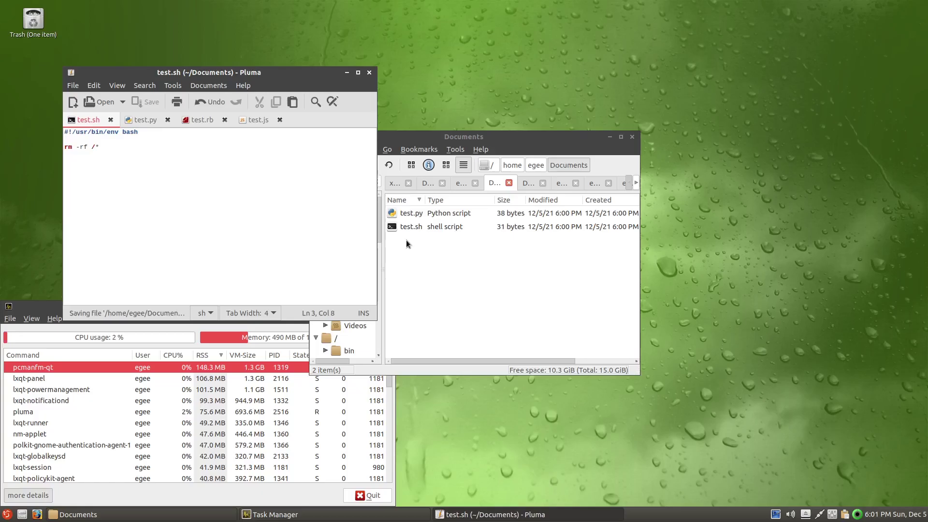
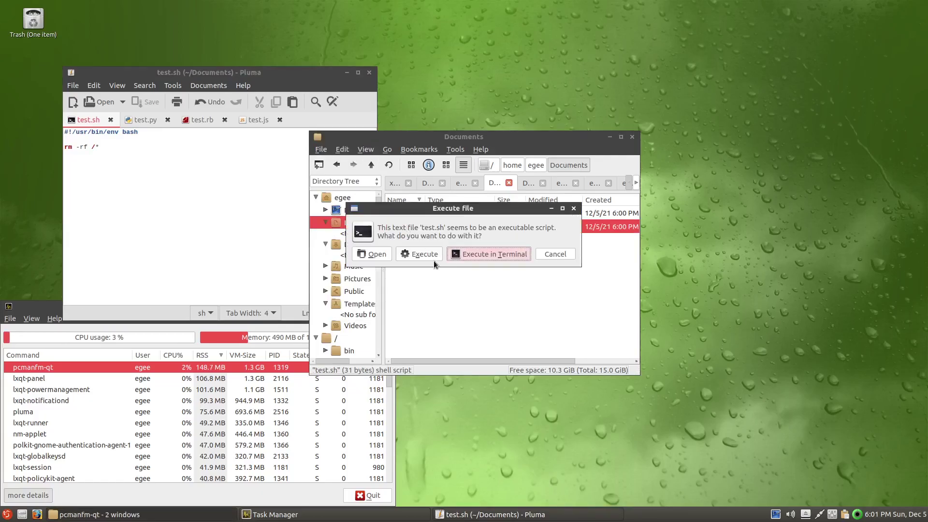
# Step: Run test.sh in a terminal from the Execute file dialog
pyautogui.click(489, 254)
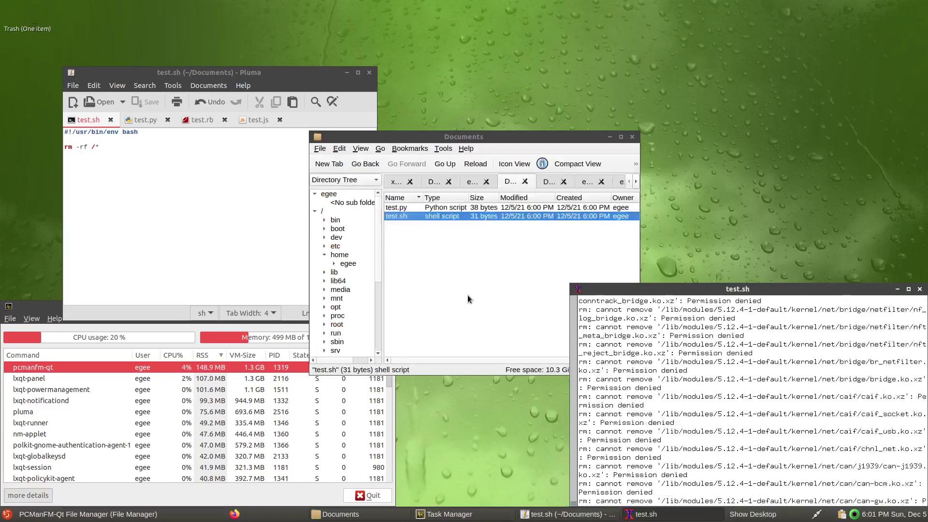
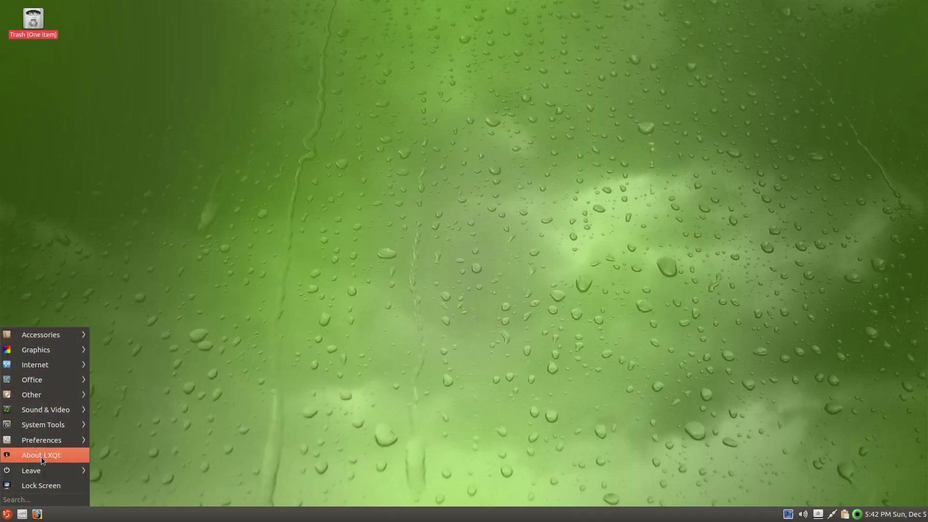
# Step: Show About LXQt's Technical Info tab, reporting LXQt 0.17.0 on Qt 5.15.2
pyautogui.click(42, 457)
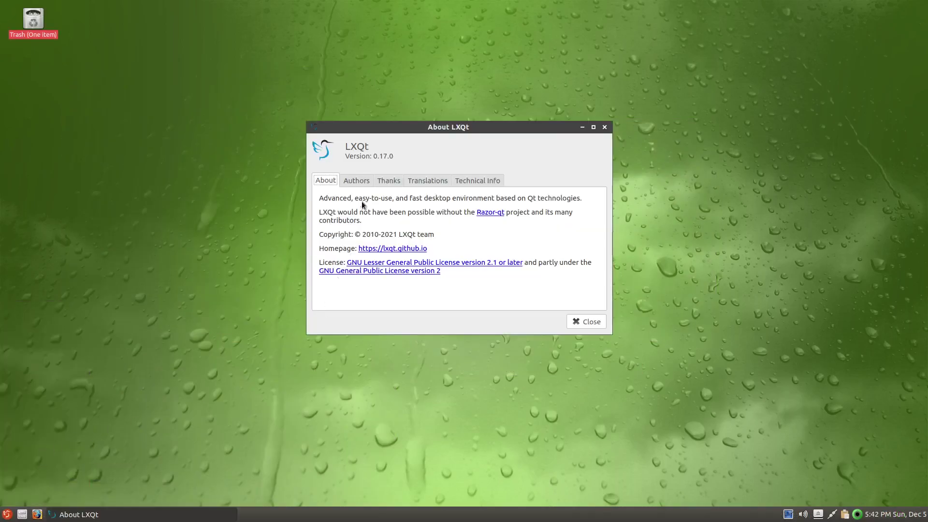
pyautogui.click(470, 181)
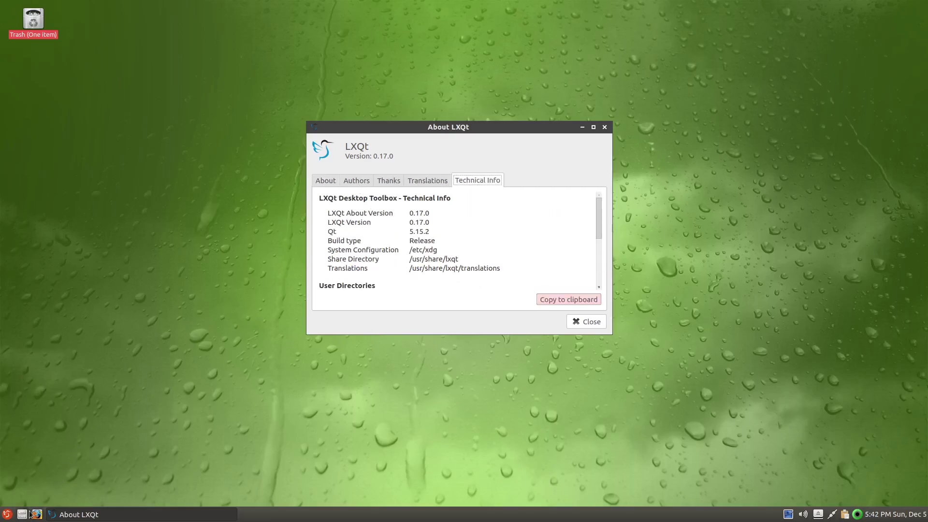
pyautogui.click(7, 514)
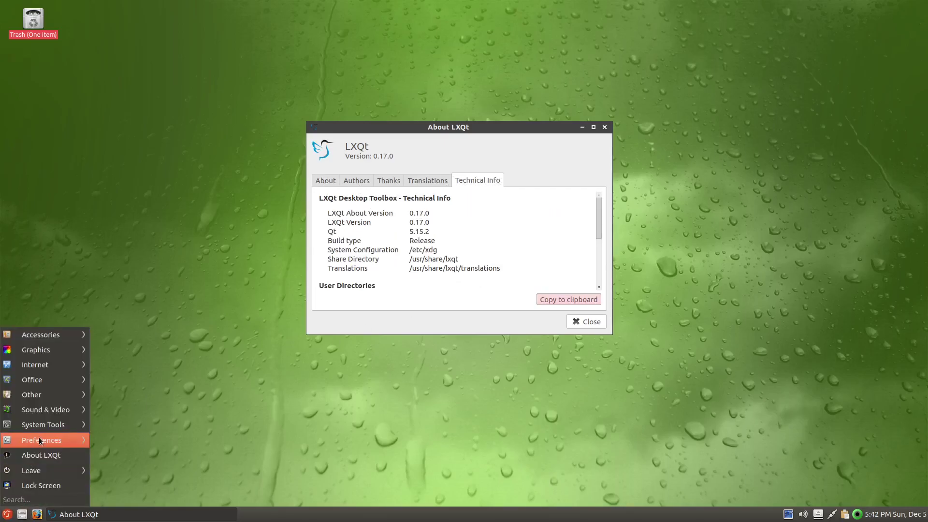
pyautogui.moveTo(38, 437)
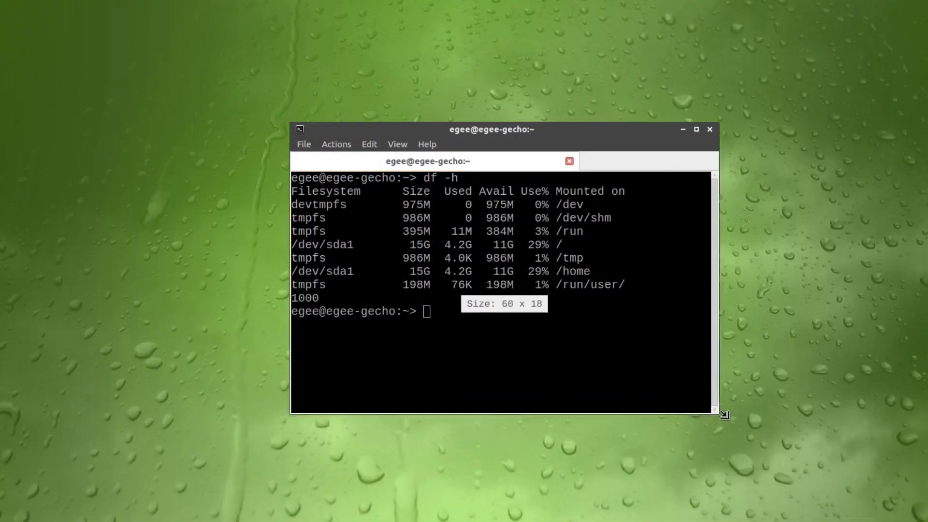
# Step: Enlarge the terminal, move it up-left, and run htop to view live processes
pyautogui.moveTo(719, 421); pyautogui.dragTo(793, 470)
pyautogui.moveTo(606, 144); pyautogui.dragTo(554, 97)
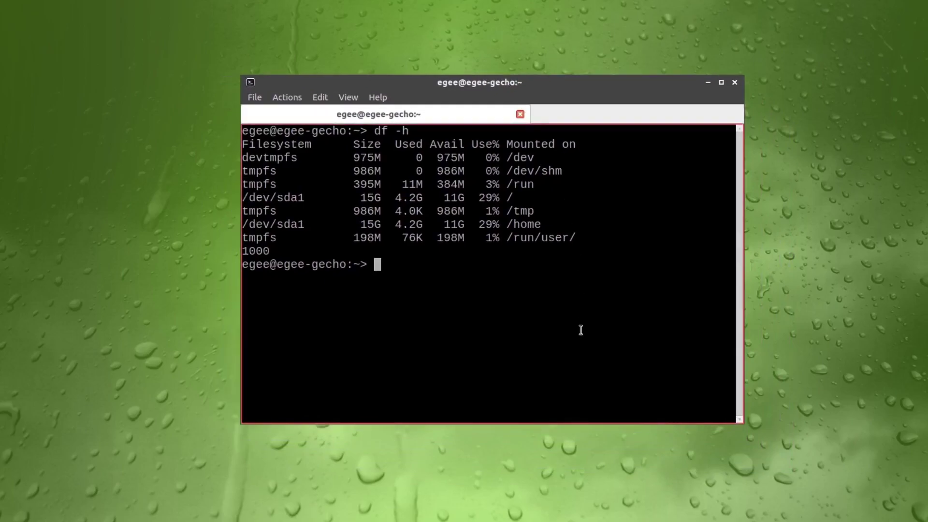
pyautogui.write('htop')
pyautogui.press('Return')
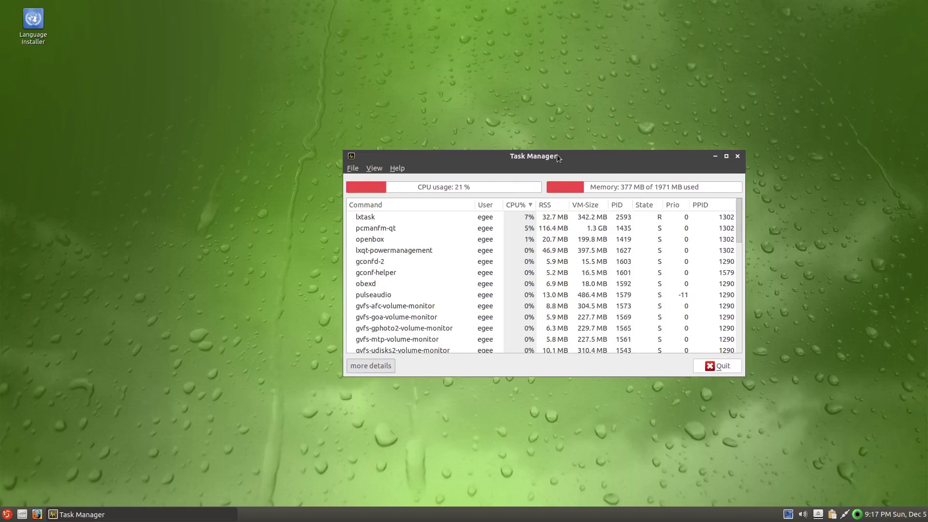
# Step: Place Task Manager in the lower left and sort its processes by RSS, largest first
pyautogui.moveTo(558, 157); pyautogui.dragTo(268, 242)
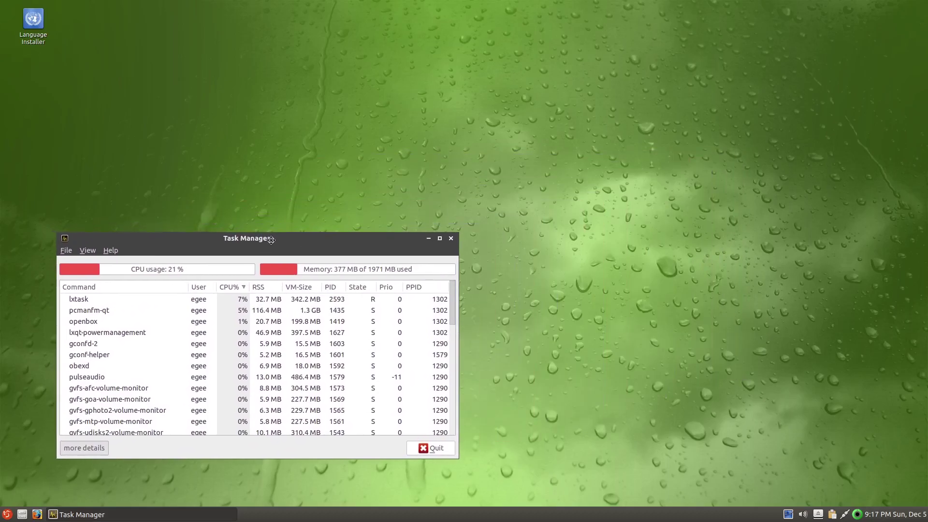
pyautogui.click(21, 516)
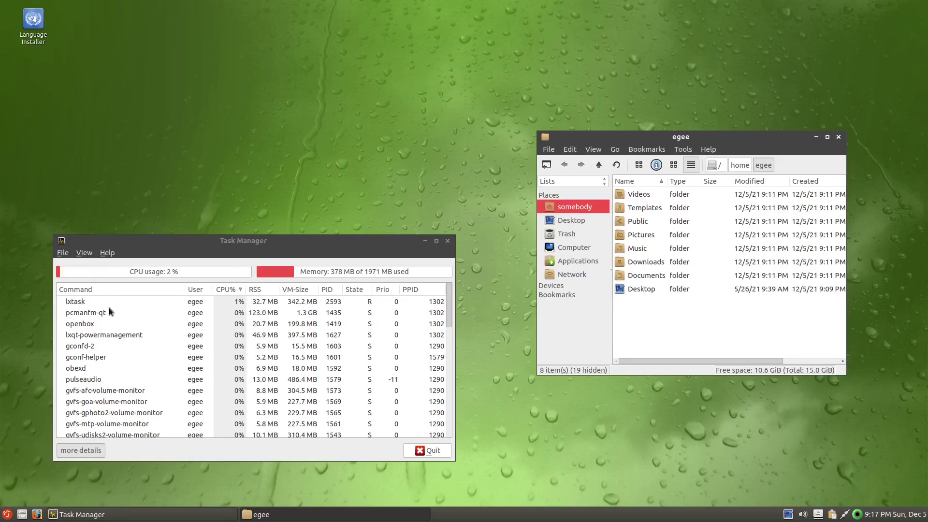
pyautogui.click(233, 288)
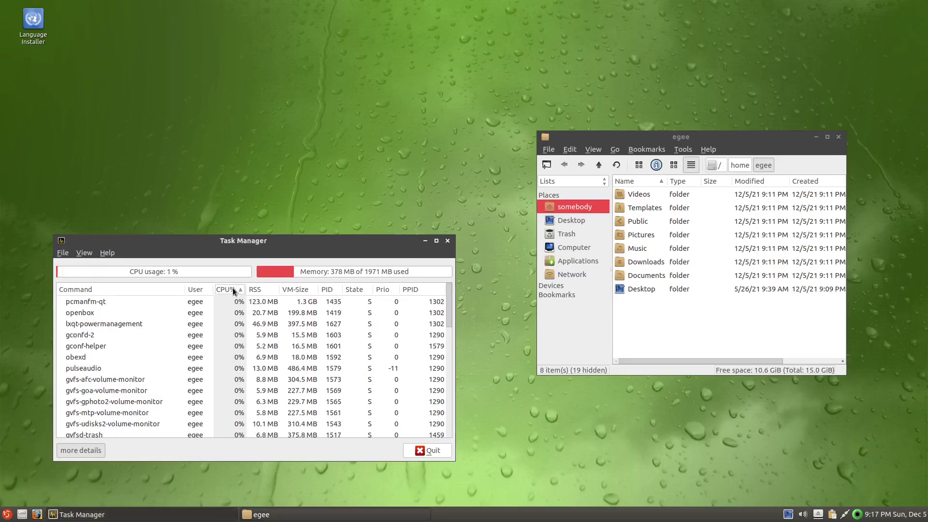
pyautogui.click(263, 288)
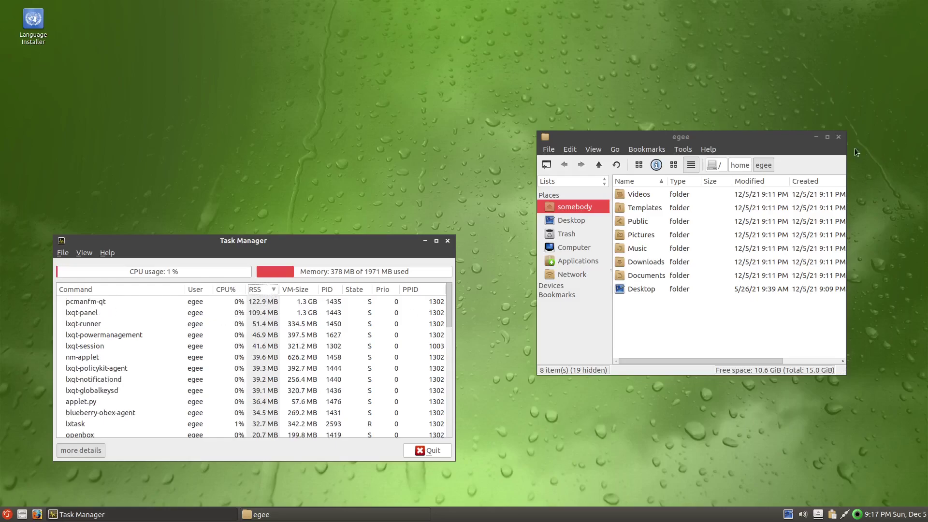
pyautogui.click(838, 136)
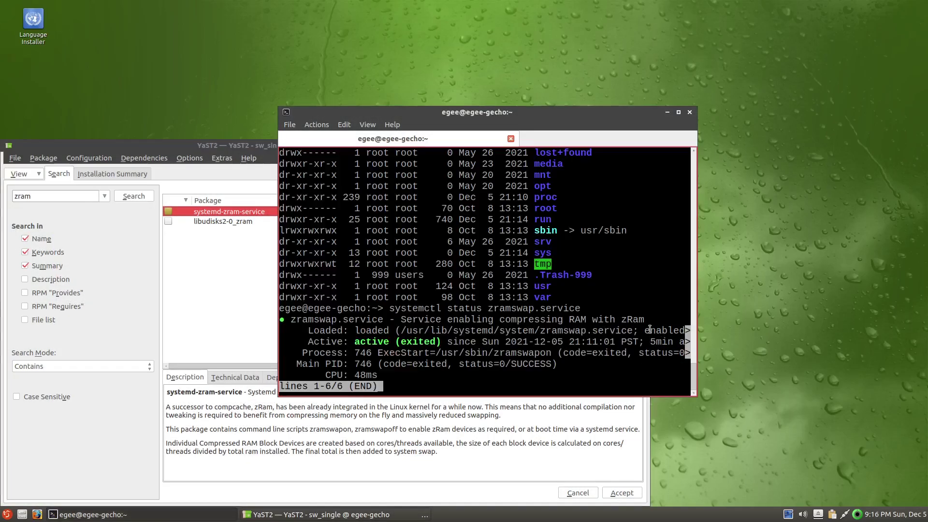
# Step: Become root with sudo su and run zramctl to list the two zram swap devices
pyautogui.write('qsudo su')
pyautogui.press('Return')
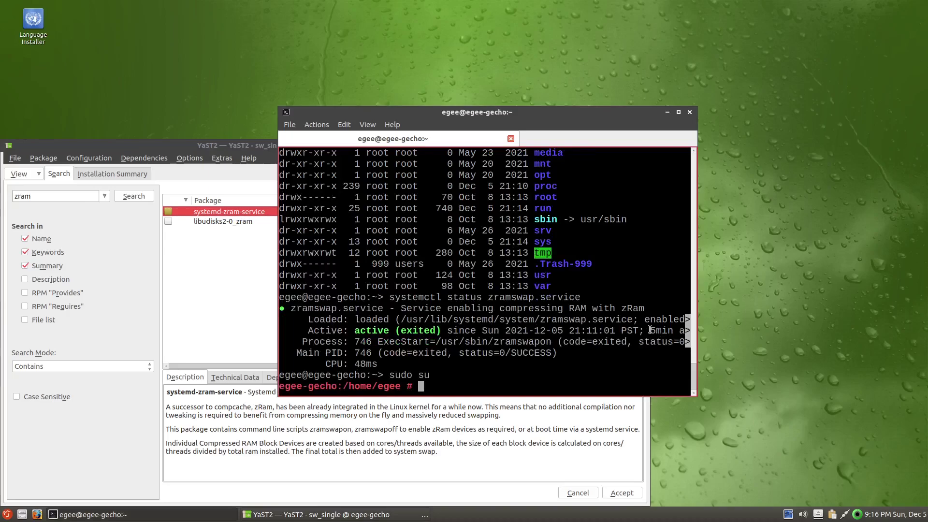
pyautogui.write('z')
pyautogui.press('Tab')
pyautogui.press('Tab')
pyautogui.write('ram')
pyautogui.press('Tab')
pyautogui.press('Tab')
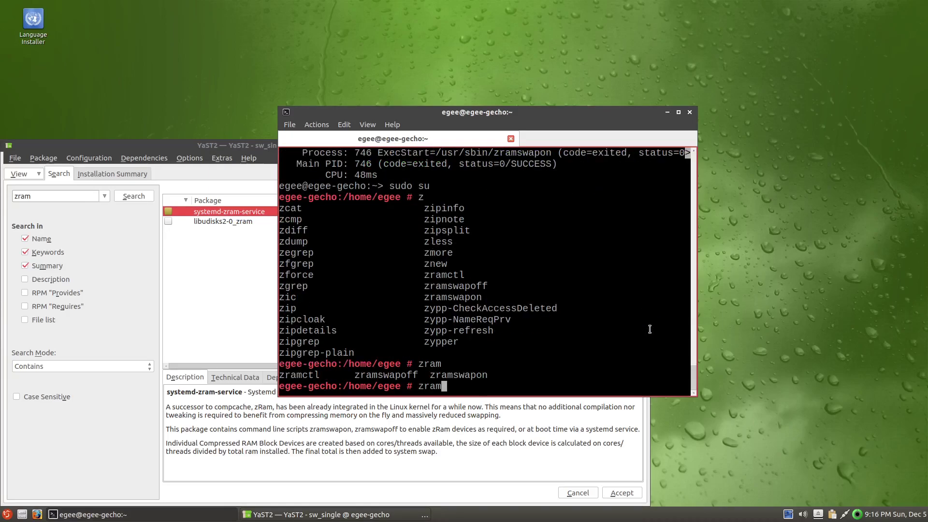
pyautogui.write('ctl')
pyautogui.press('Return')
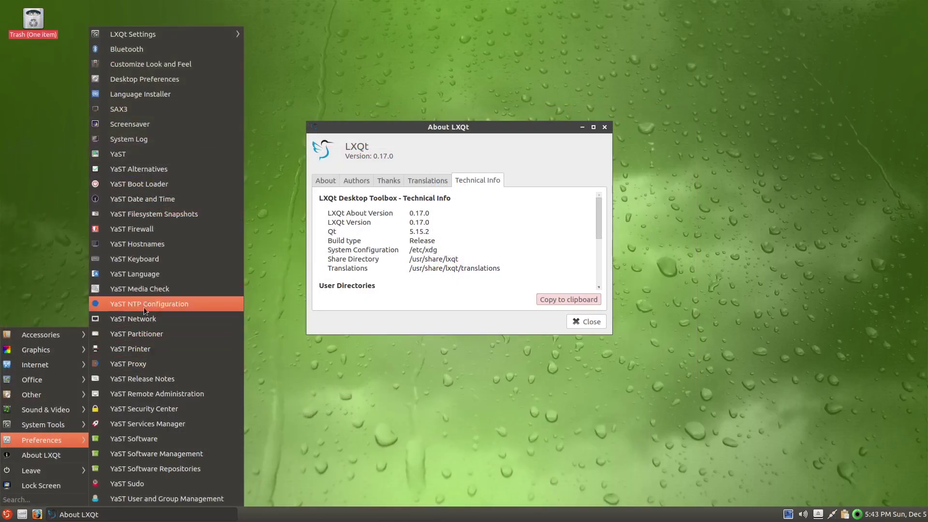
# Step: Open LXQt Configuration Center from Preferences, browse its categories, then close it
pyautogui.moveTo(163, 38)
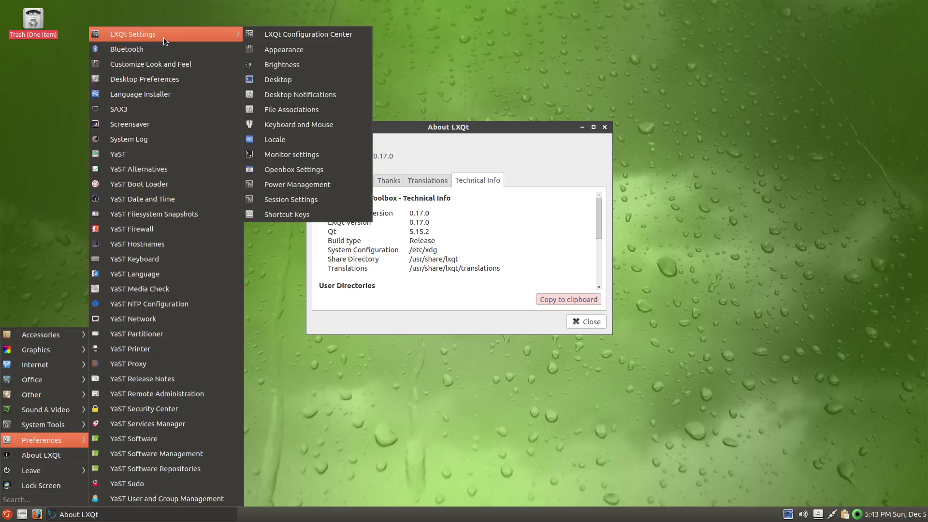
pyautogui.click(273, 37)
pyautogui.moveTo(754, 304); pyautogui.dragTo(448, 116)
pyautogui.scroll(-3, 433, 205)
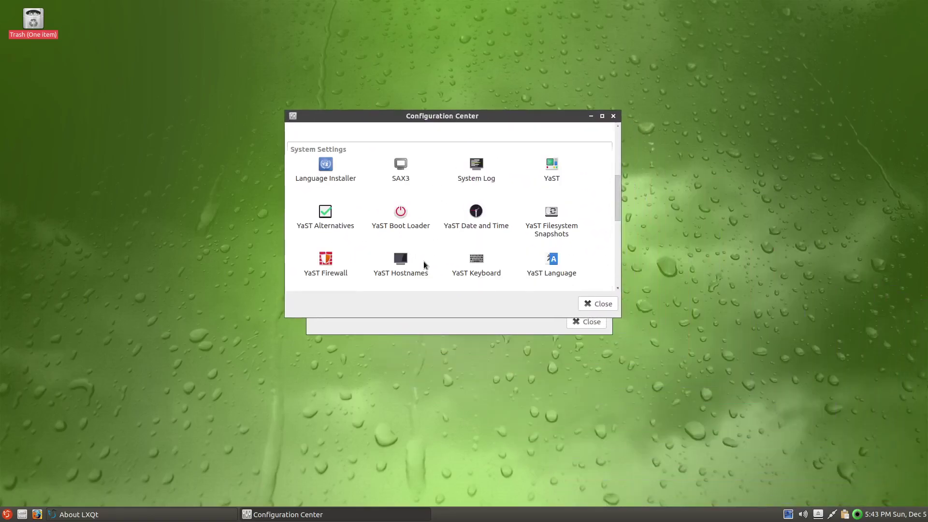
pyautogui.scroll(3, 423, 261)
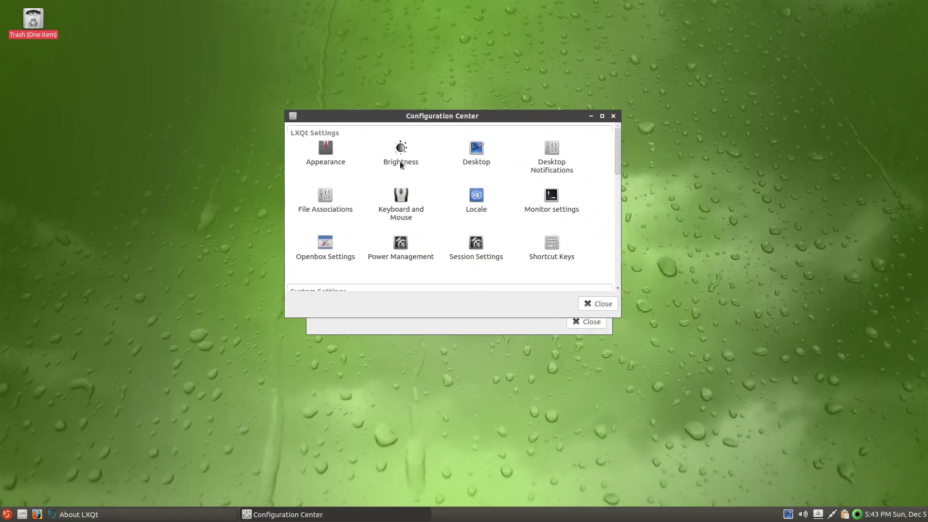
pyautogui.click(596, 303)
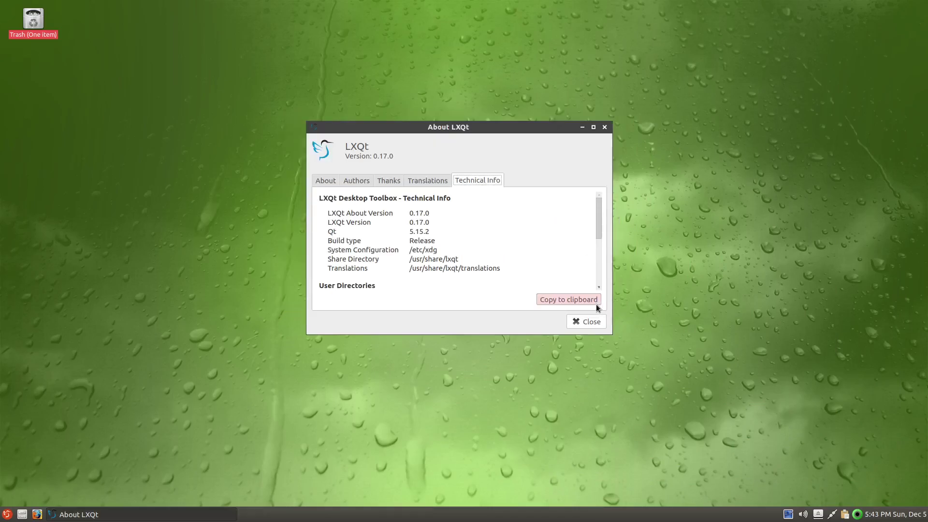
pyautogui.click(592, 323)
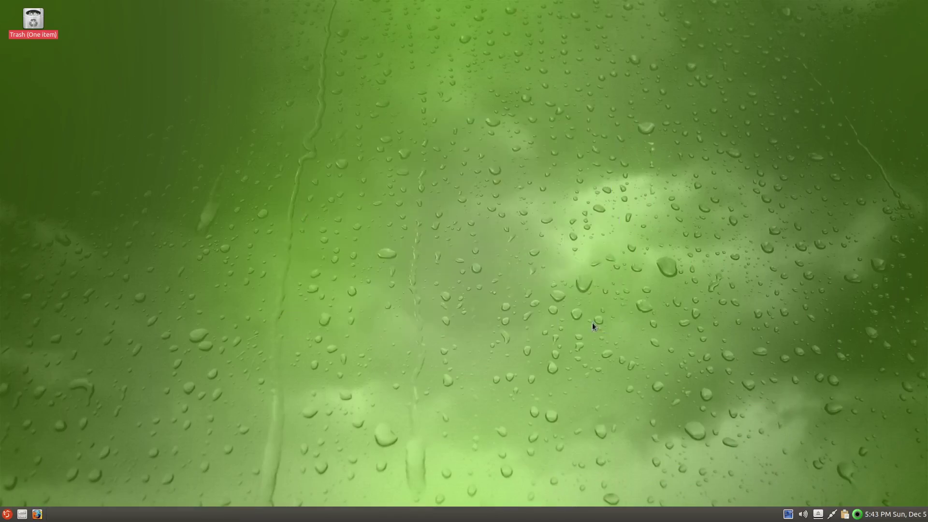
pyautogui.click(7, 517)
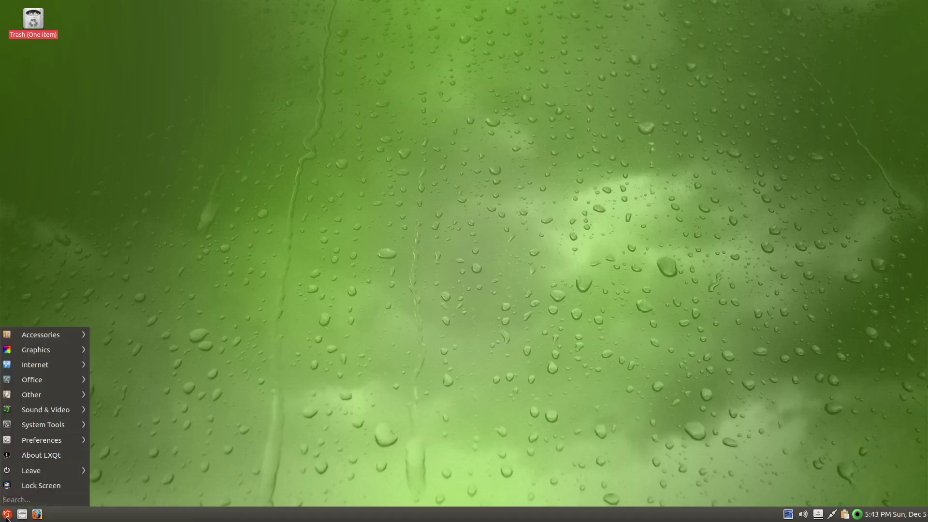
pyautogui.moveTo(43, 400)
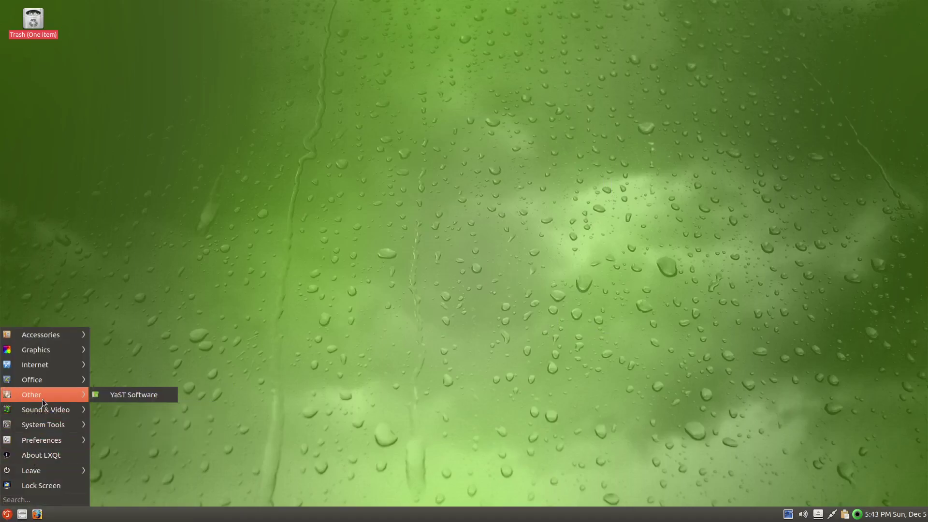
pyautogui.moveTo(49, 351)
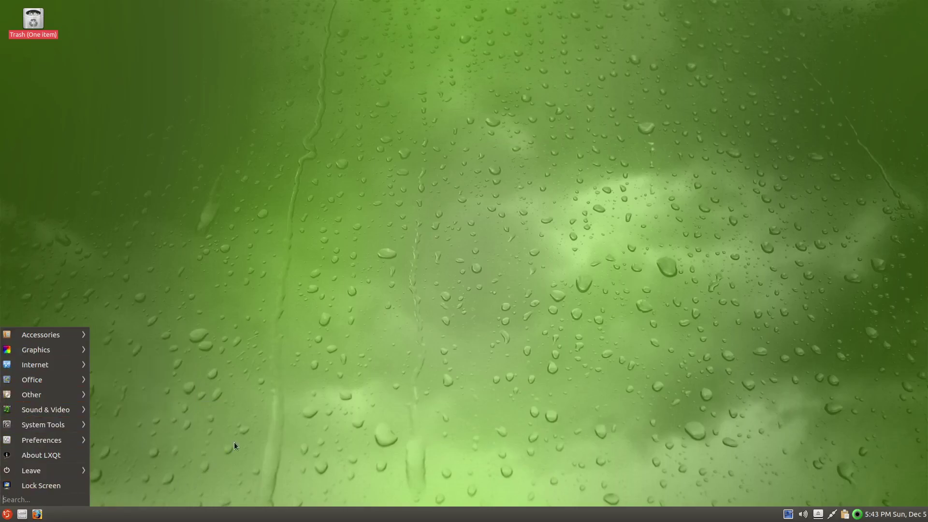
pyautogui.write('task')
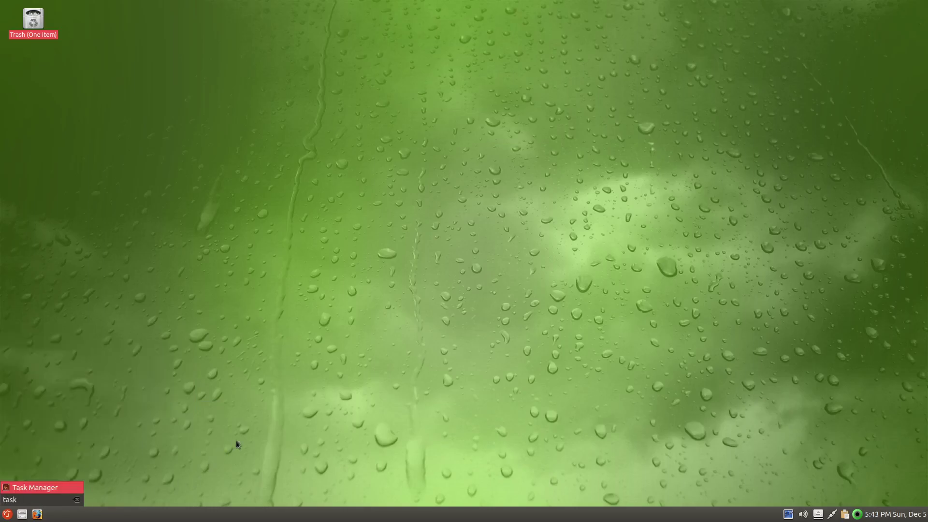
pyautogui.press('Return')
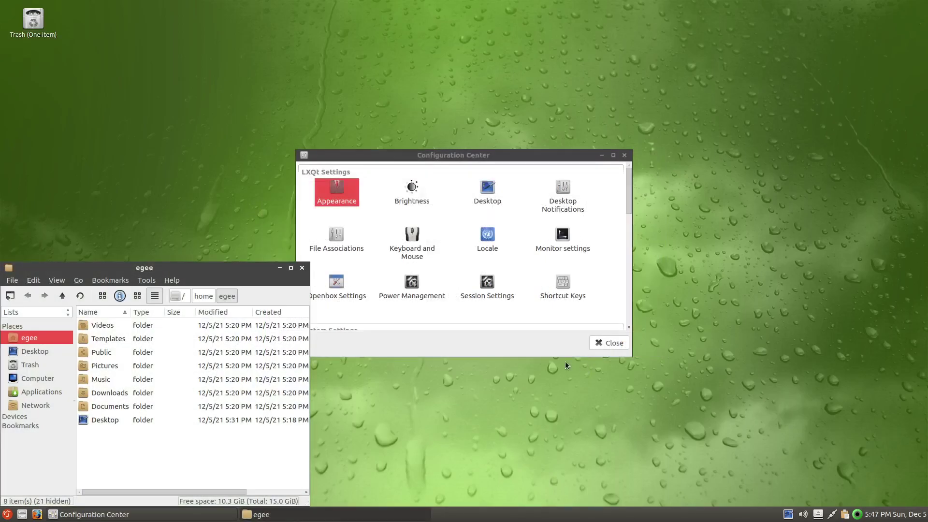
pyautogui.scroll(-6, 457, 285)
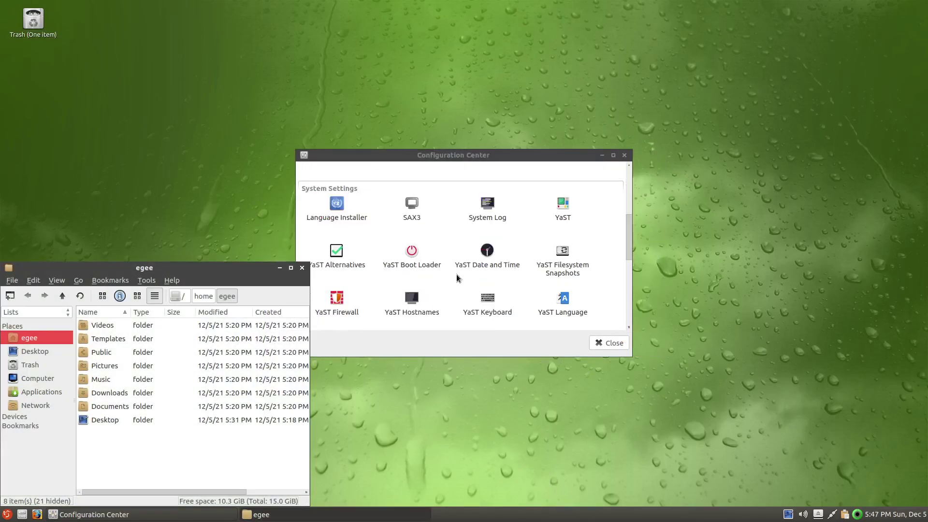
pyautogui.click(497, 154)
pyautogui.scroll(-2, 424, 307)
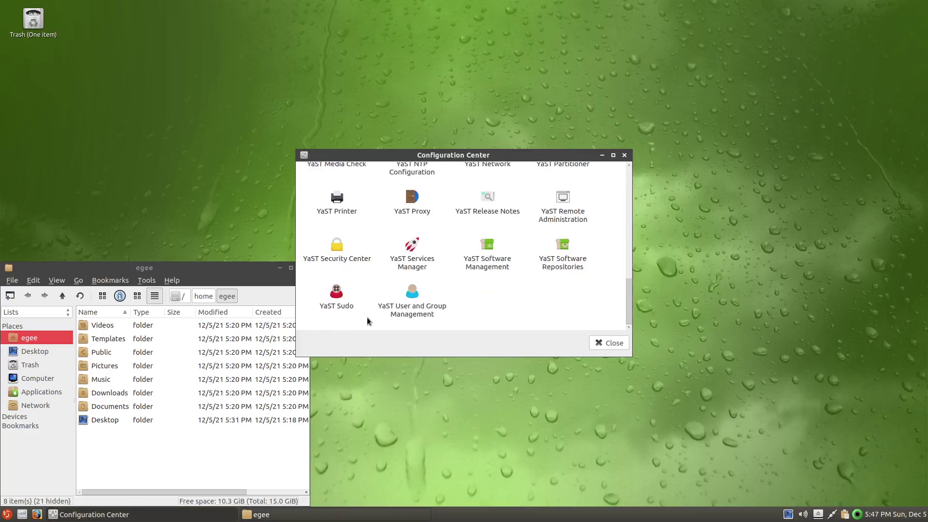
pyautogui.scroll(10, 354, 310)
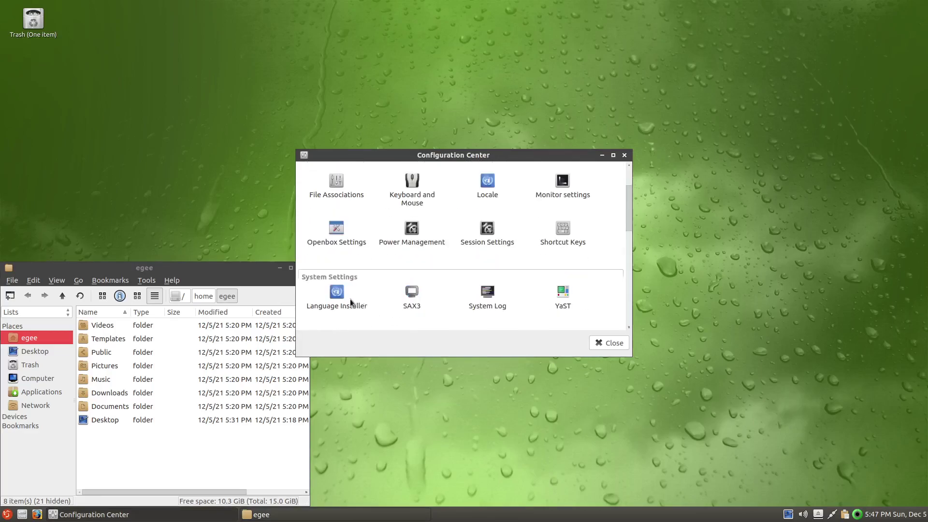
pyautogui.moveTo(626, 198); pyautogui.dragTo(605, 169)
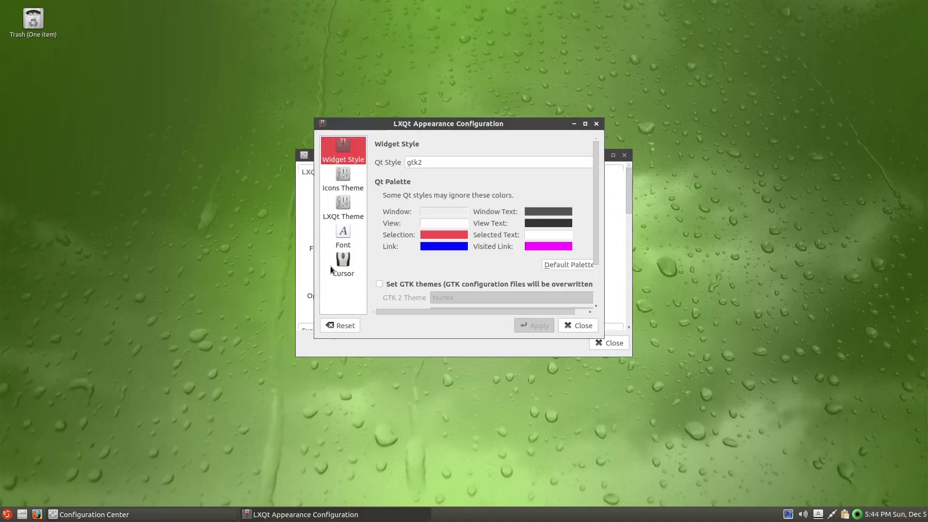
# Step: In Appearance settings, apply the Fusion Qt widget style
pyautogui.click(298, 193)
pyautogui.click(326, 190)
pyautogui.scroll(-2, 591, 196)
pyautogui.scroll(2, 542, 239)
pyautogui.click(432, 163)
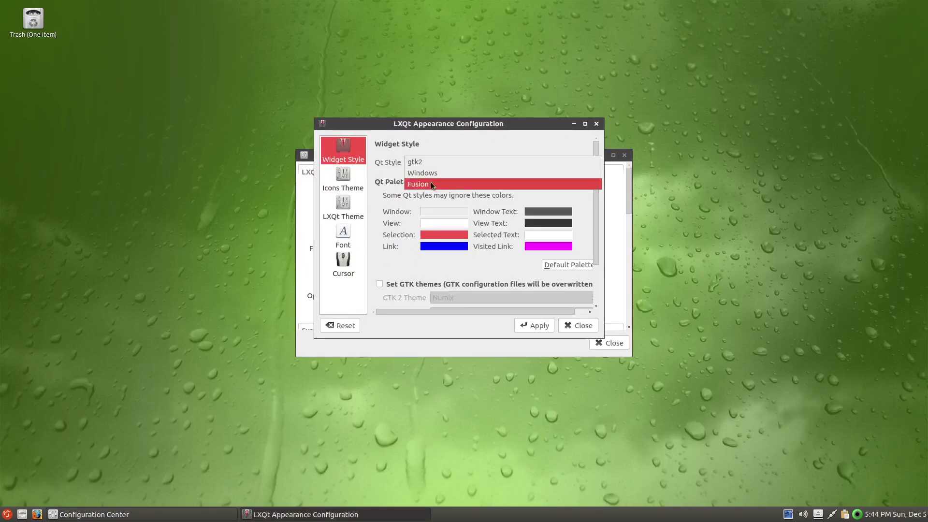
pyautogui.click(431, 183)
pyautogui.click(429, 163)
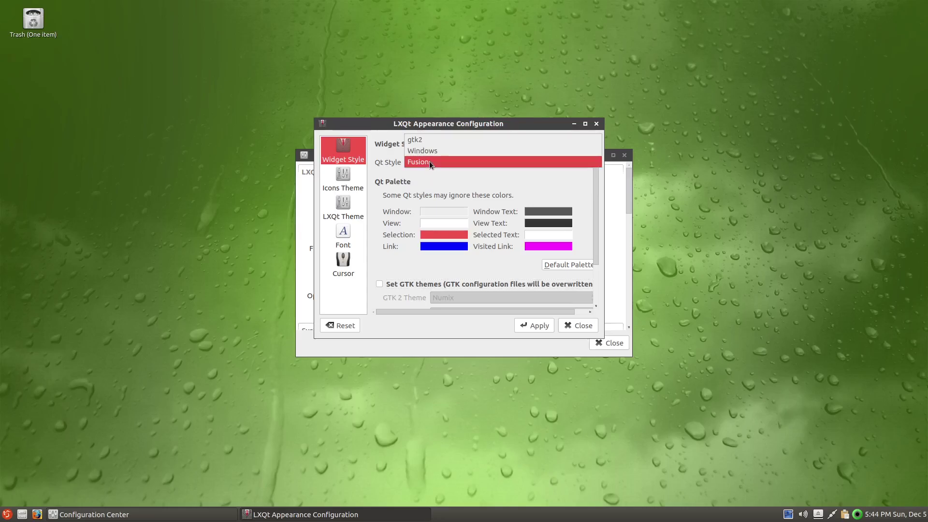
pyautogui.click(429, 162)
# Step: Apply the Frost LXQt theme and the Sony Fixed interface font
pyautogui.click(534, 325)
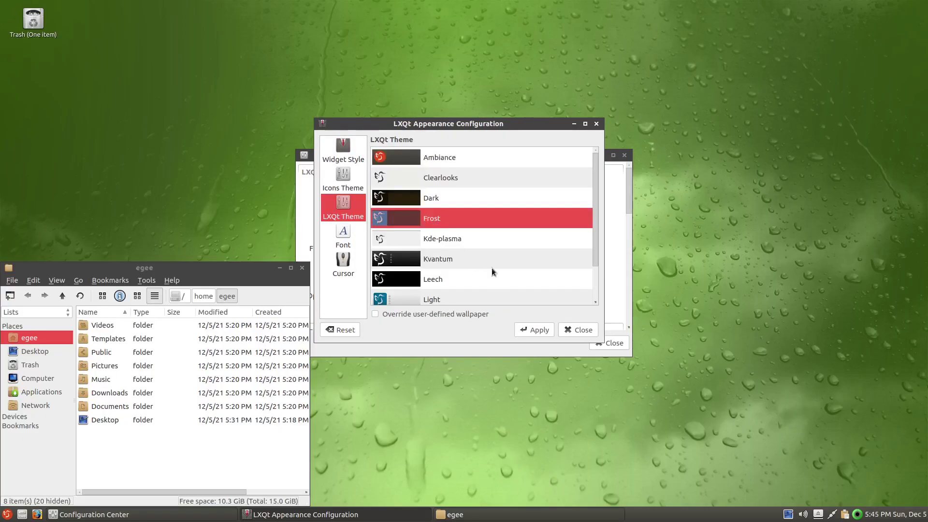
pyautogui.click(535, 330)
pyautogui.click(8, 515)
pyautogui.click(8, 516)
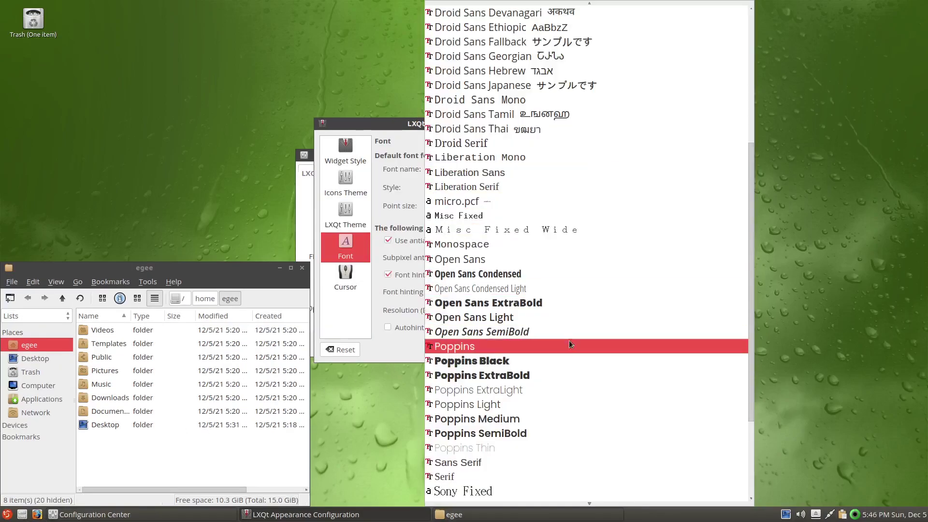
pyautogui.scroll(-3, 494, 478)
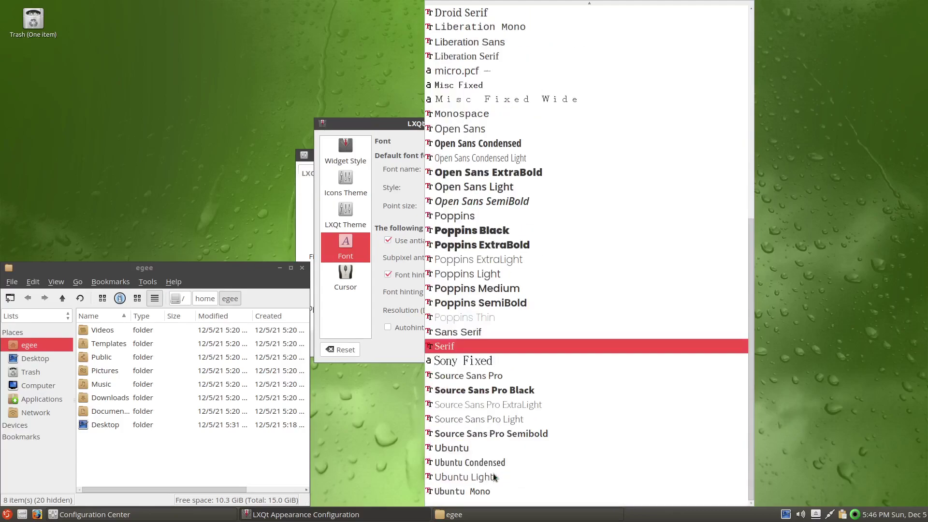
pyautogui.click(475, 363)
pyautogui.click(562, 353)
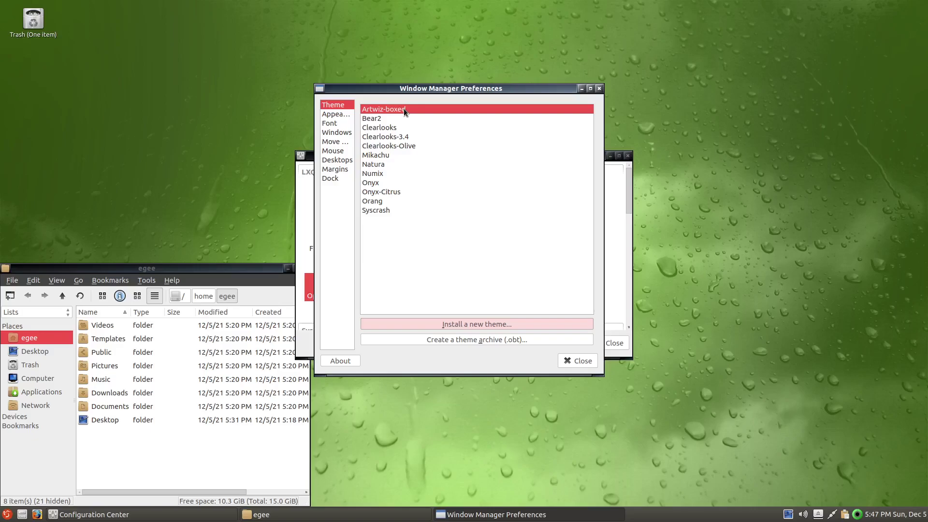
# Step: Apply the Bear2 window theme and change the button order from NLIMC to NIMC
pyautogui.click(399, 118)
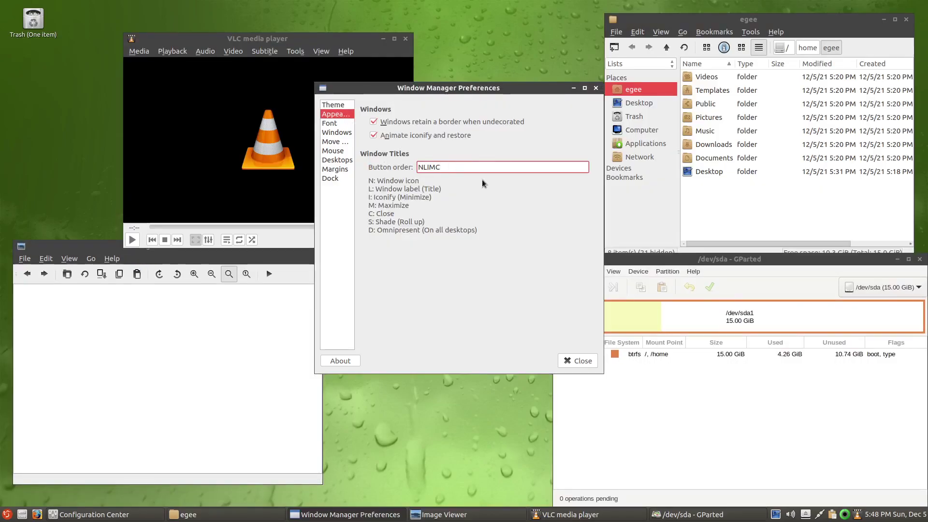
pyautogui.press('BackSpace')
pyautogui.press('Home')
pyautogui.write('C')
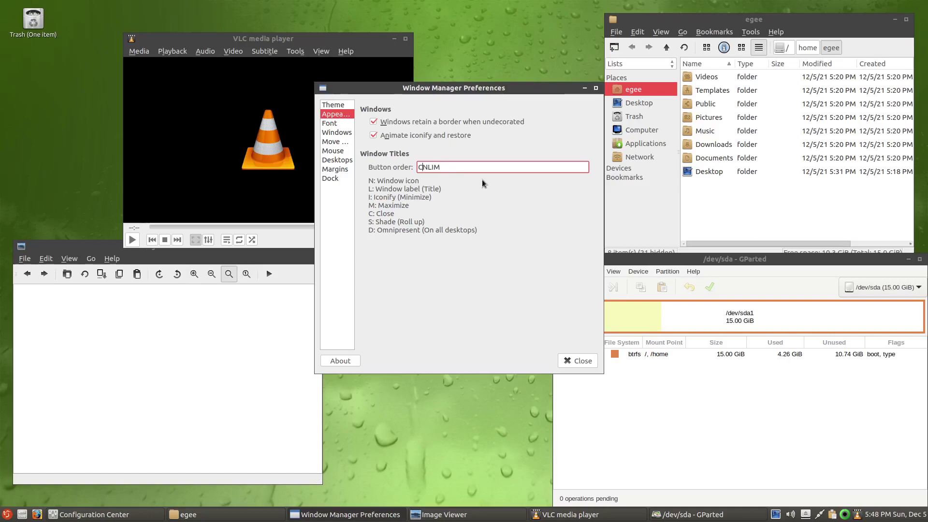
pyautogui.hotkey('ctrl', 'z')
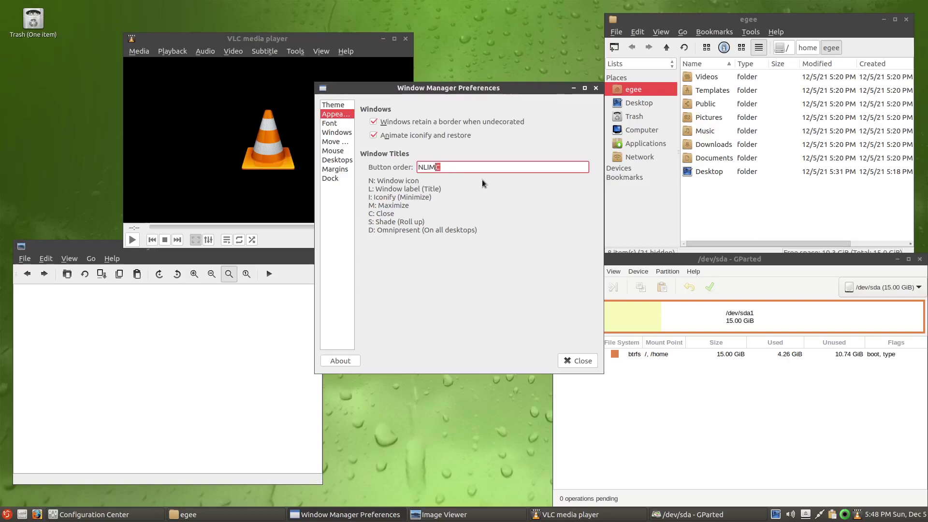
pyautogui.press('BackSpace')
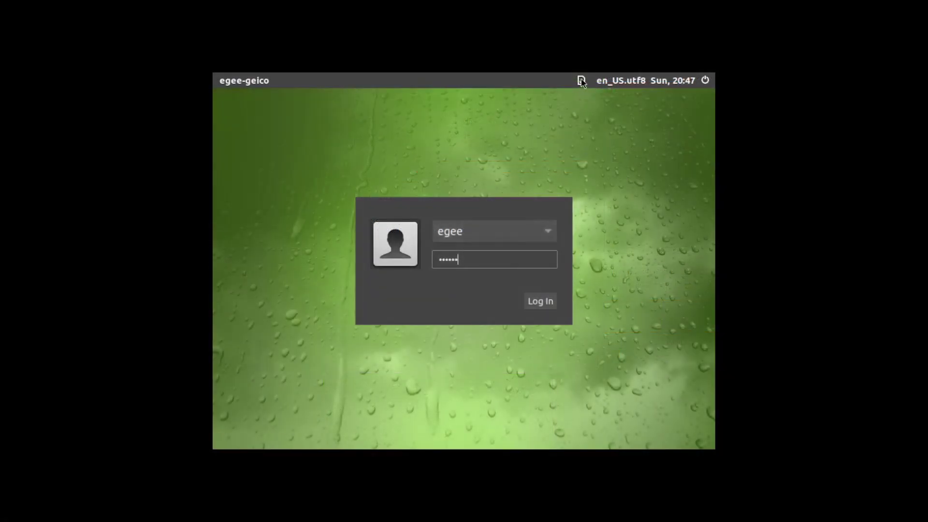
# Step: Log in again choosing the plain Openbox session
pyautogui.click(581, 80)
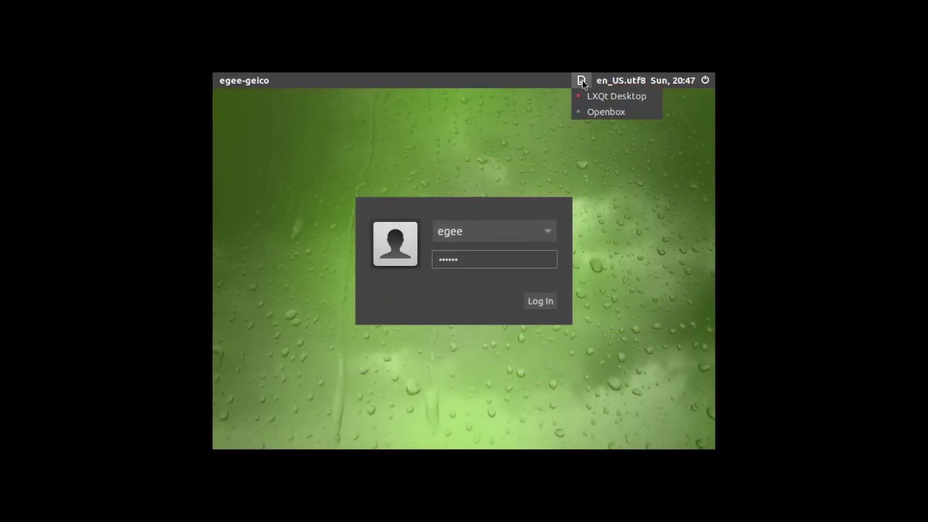
pyautogui.click(638, 114)
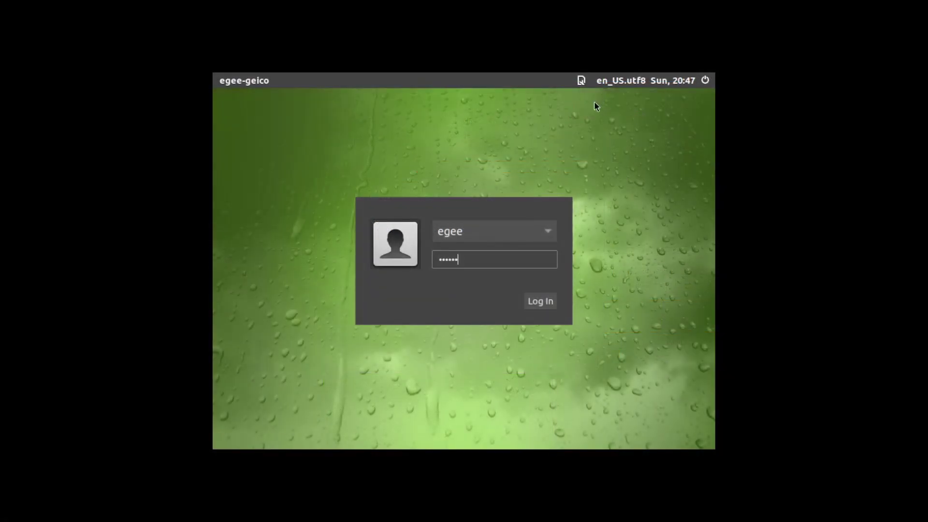
pyautogui.click(540, 301)
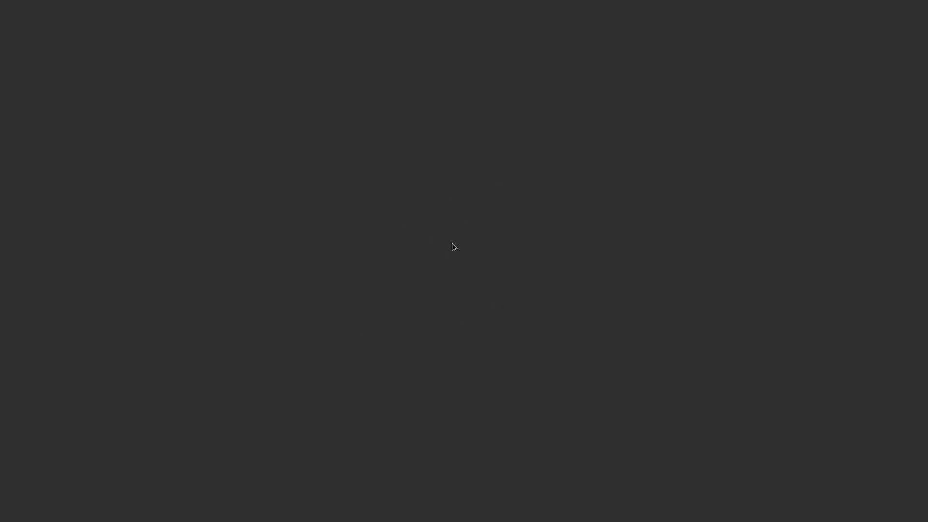
# Step: Launch LXImage Image Viewer from the desktop menu and place it top-left
pyautogui.rightClick(425, 211)
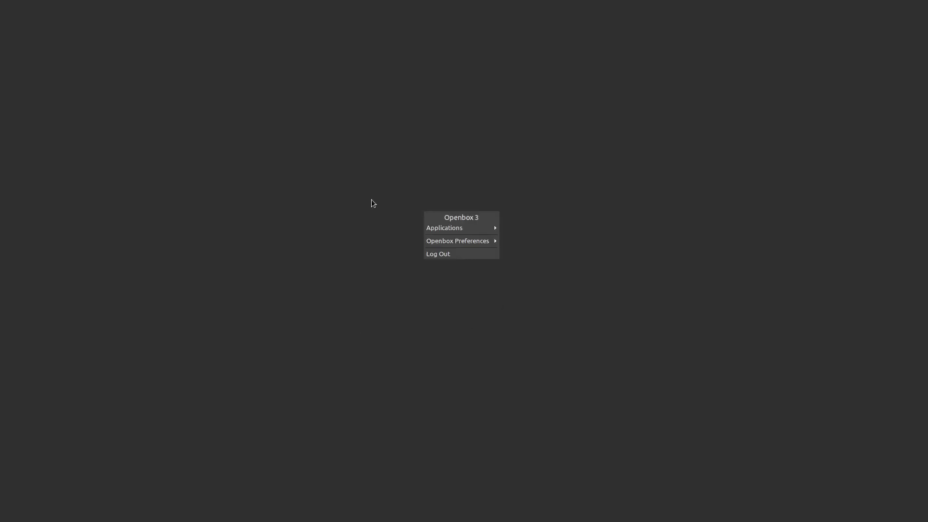
pyautogui.click(371, 199)
pyautogui.rightClick(181, 136)
pyautogui.moveTo(247, 167)
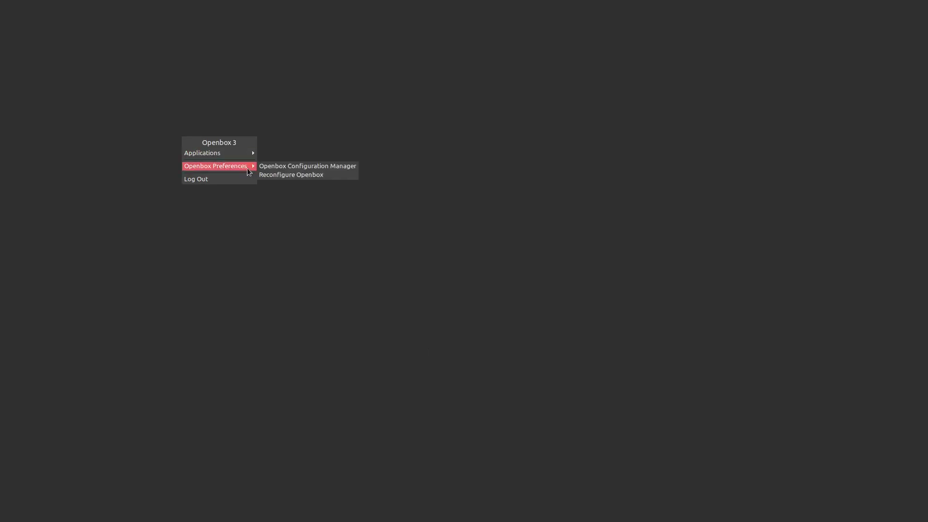
pyautogui.moveTo(235, 152)
pyautogui.moveTo(288, 162)
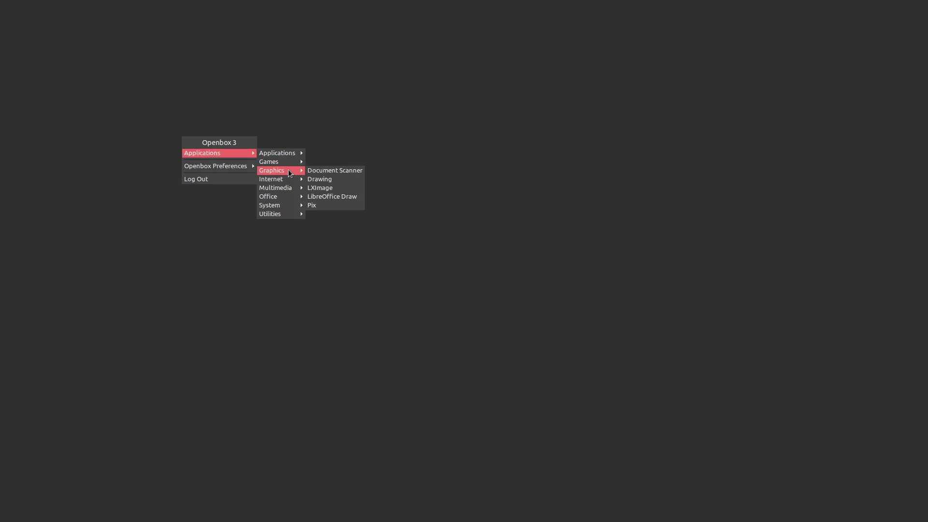
pyautogui.click(343, 187)
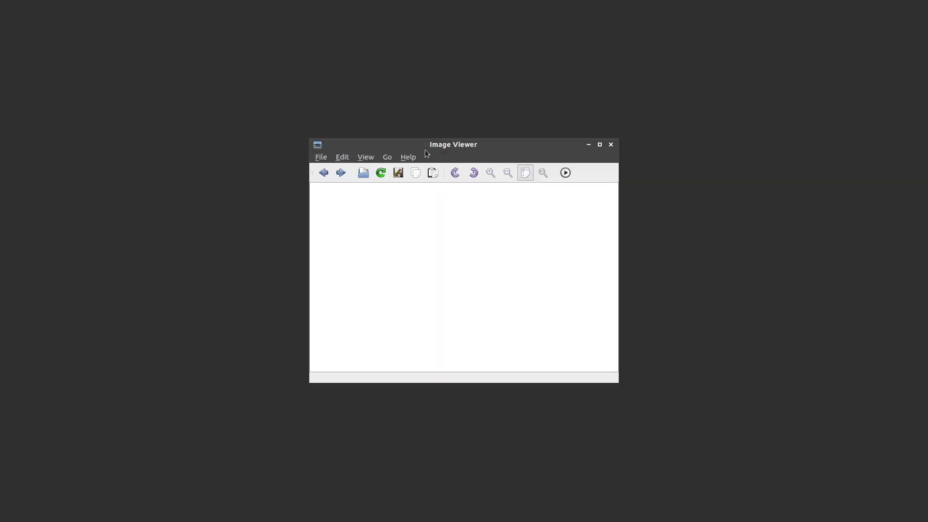
pyautogui.moveTo(425, 149); pyautogui.dragTo(192, 49)
# Step: Launch LibreOffice Calc from the desktop menu and minimize its window
pyautogui.rightClick(501, 144)
pyautogui.moveTo(532, 162)
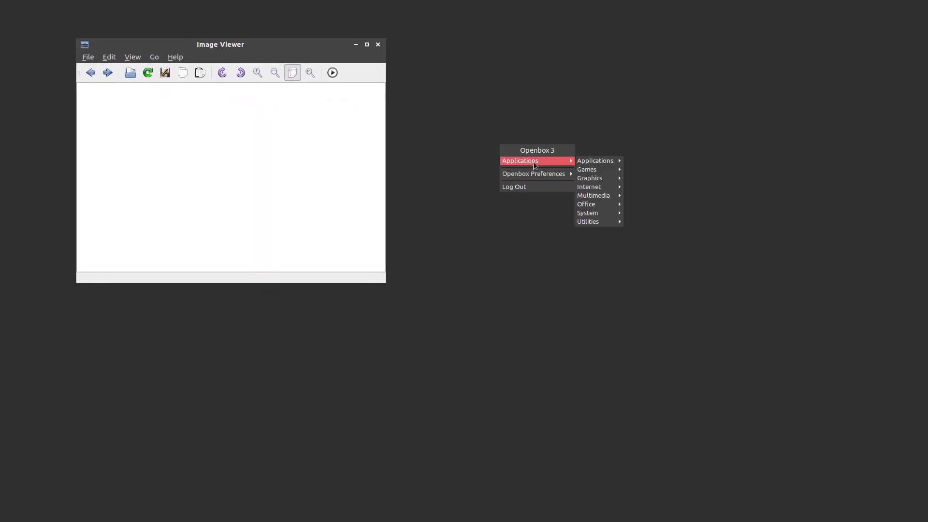
pyautogui.moveTo(586, 206)
pyautogui.click(678, 214)
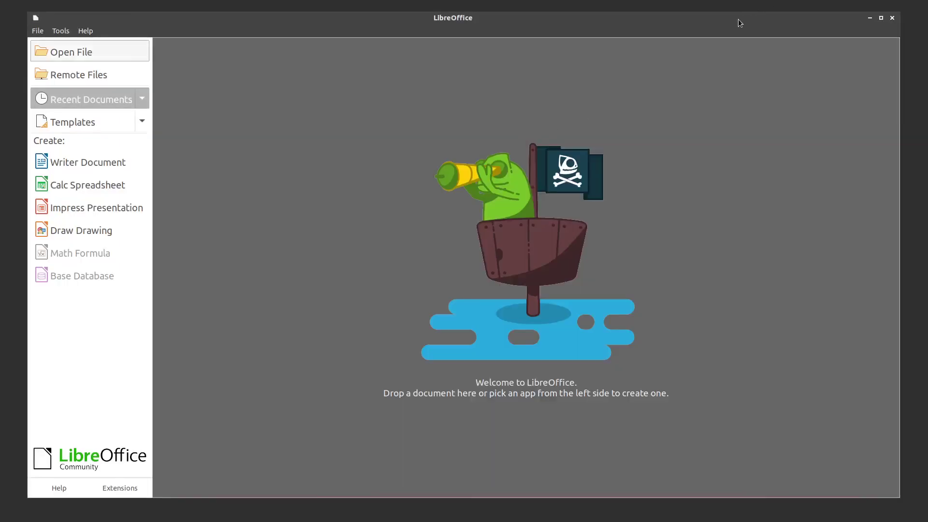
pyautogui.moveTo(738, 22); pyautogui.dragTo(615, 128)
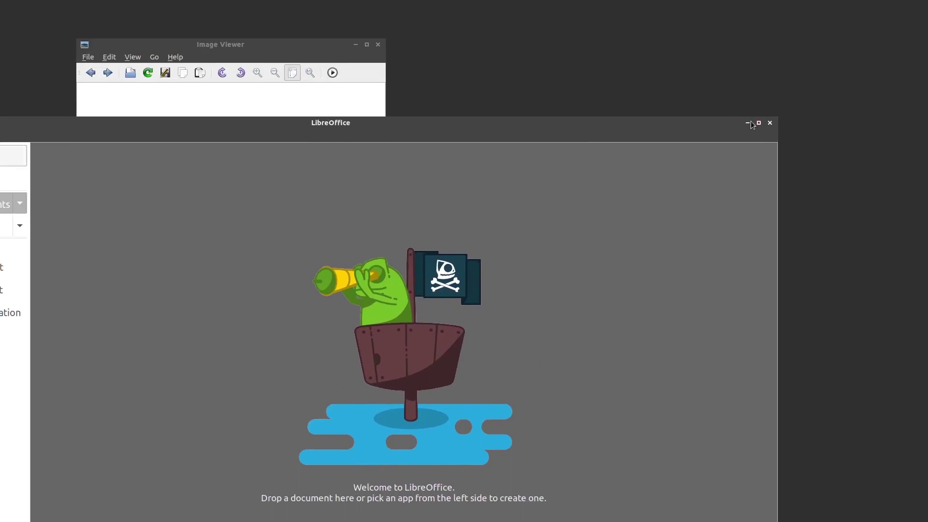
pyautogui.click(748, 123)
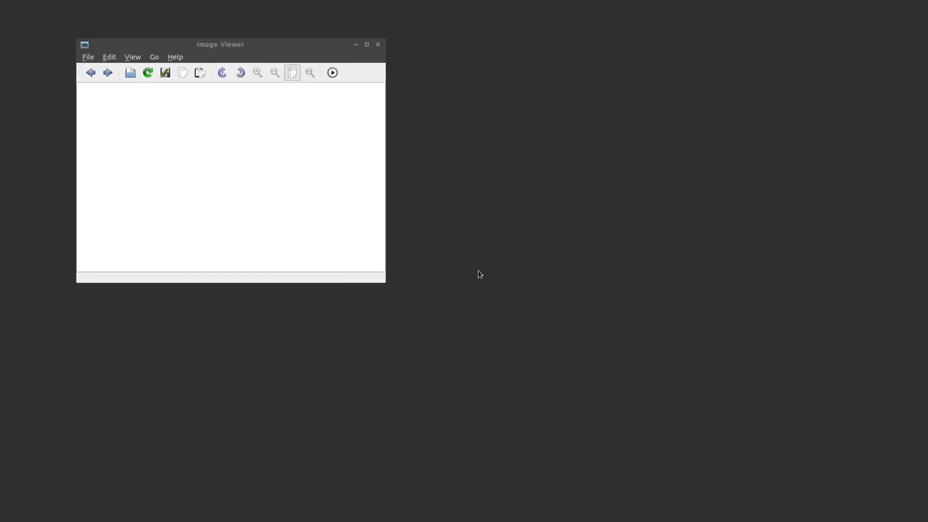
pyautogui.rightClick(479, 218)
# Step: Open Openbox configuration, try Bear2, Natura and Orang, and settle on the Syscrash theme
pyautogui.moveTo(507, 247)
pyautogui.click(575, 249)
pyautogui.moveTo(489, 97); pyautogui.dragTo(708, 50)
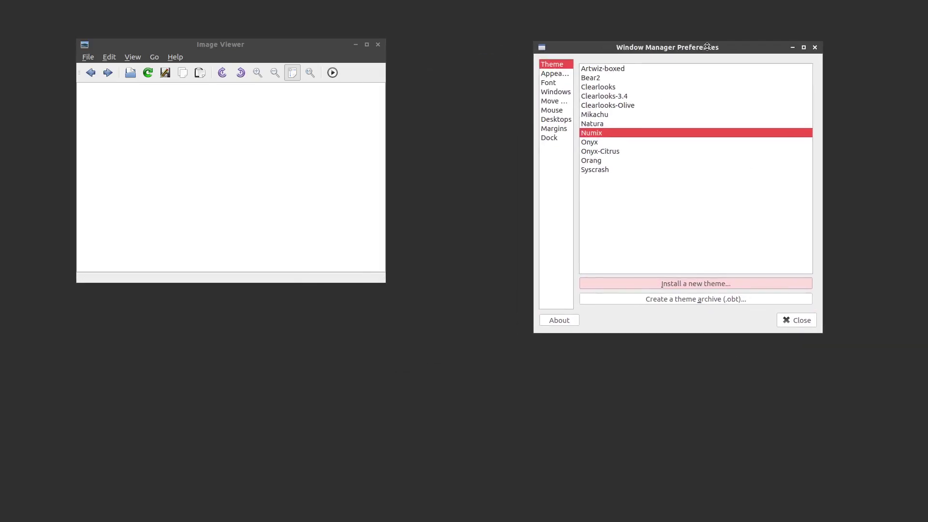
pyautogui.click(605, 81)
pyautogui.click(604, 125)
pyautogui.click(599, 161)
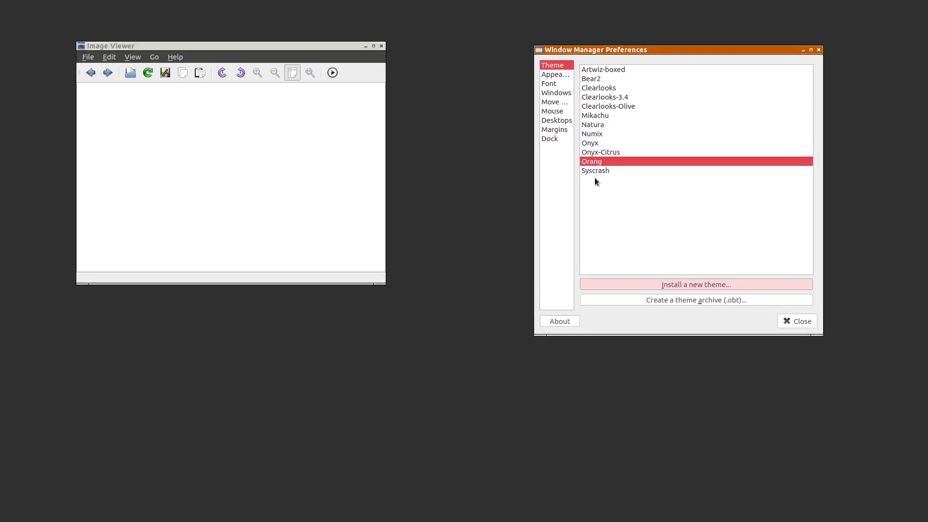
pyautogui.click(593, 172)
# Step: Launch Clementine music player from the desktop menu and move it up-right
pyautogui.rightClick(471, 159)
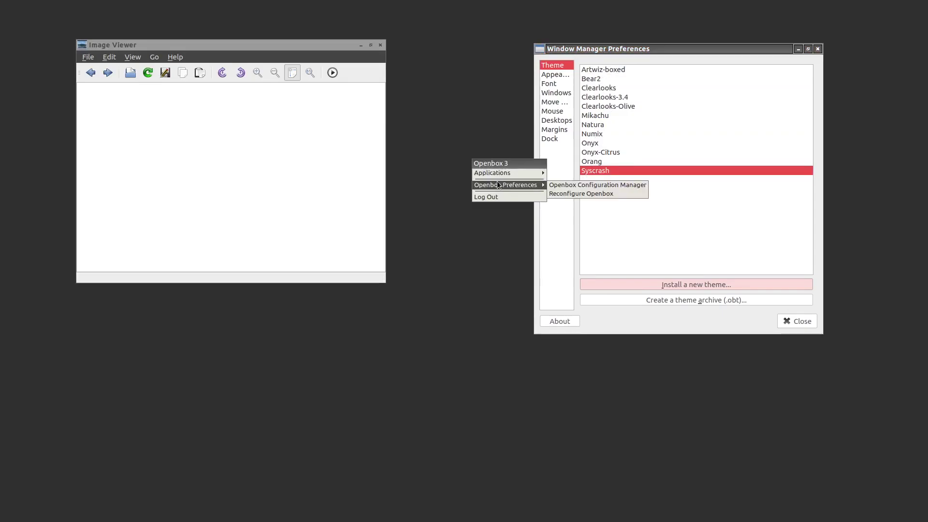
pyautogui.moveTo(503, 172)
pyautogui.moveTo(576, 209)
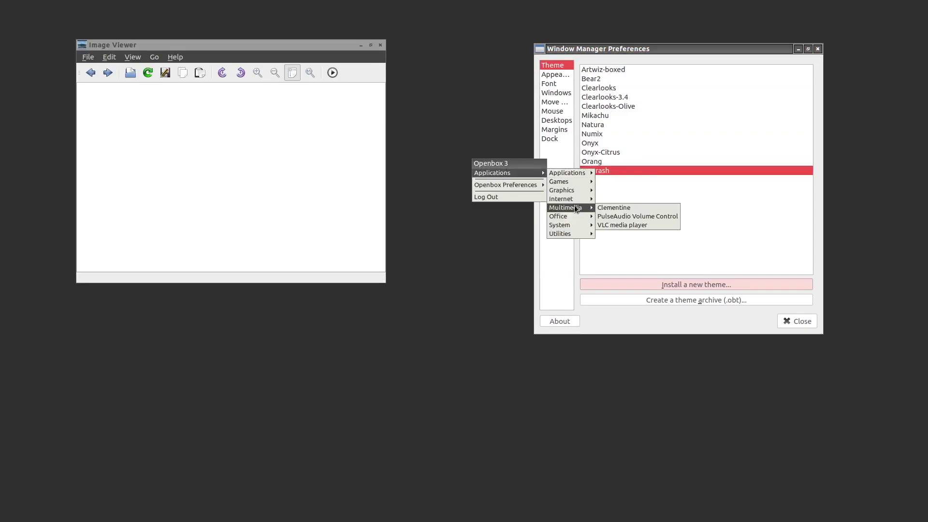
pyautogui.click(607, 207)
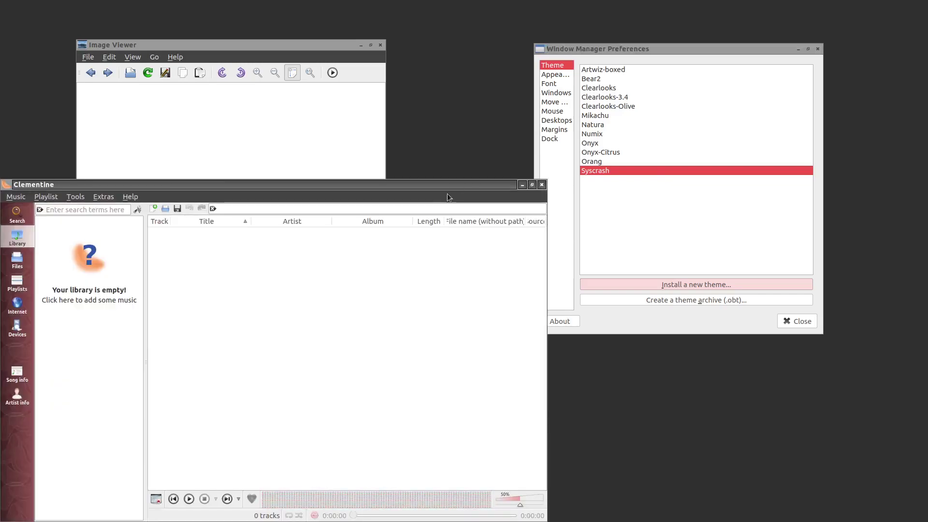
pyautogui.moveTo(452, 186); pyautogui.dragTo(488, 82)
# Step: Launch htop from the desktop menu and move it to the top right
pyautogui.rightClick(642, 374)
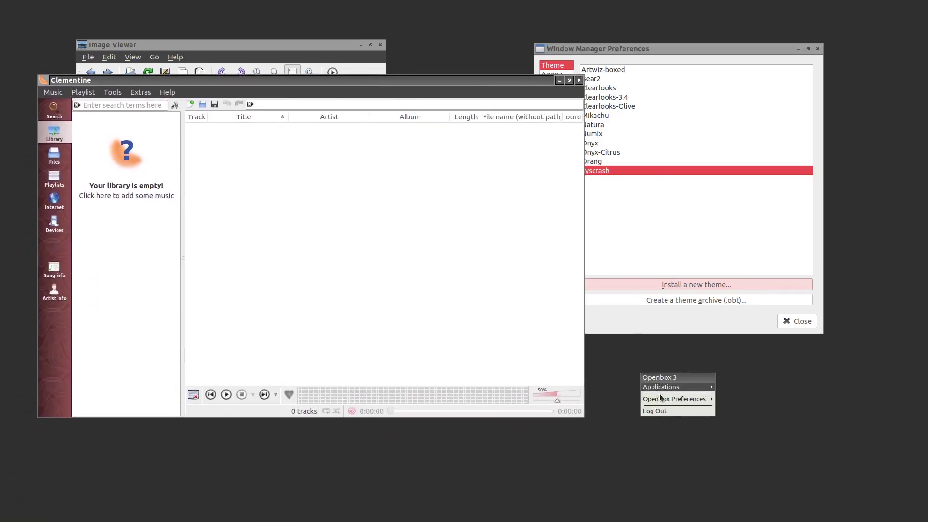
pyautogui.moveTo(665, 389)
pyautogui.moveTo(742, 440)
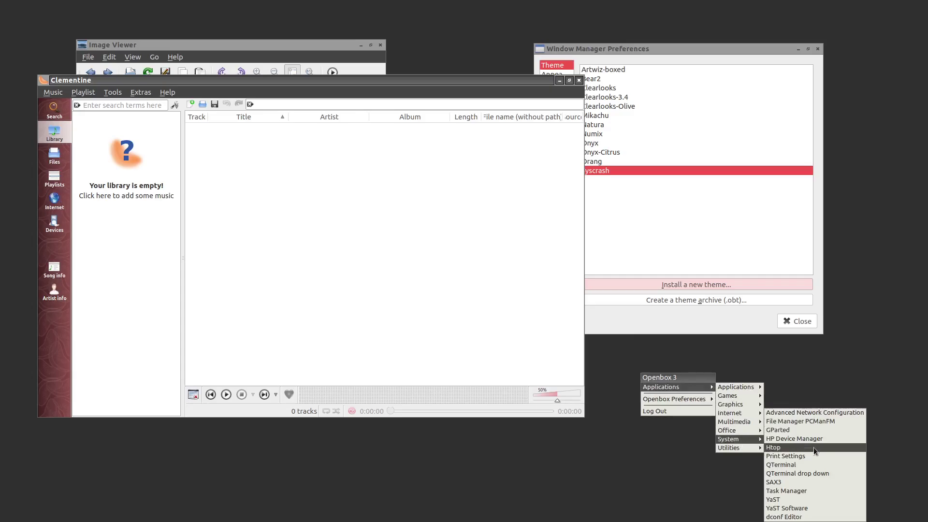
pyautogui.click(777, 447)
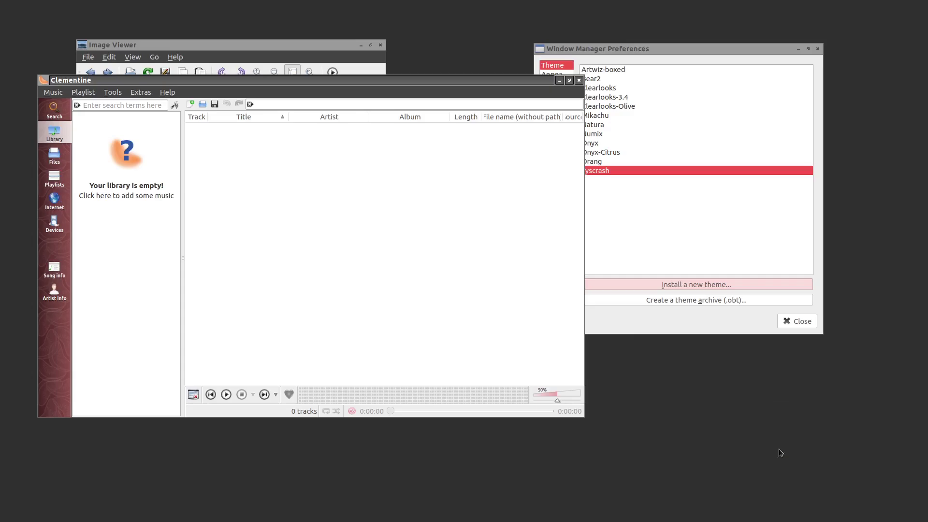
pyautogui.moveTo(729, 314); pyautogui.dragTo(718, 41)
# Step: Set desktop notifications to appear at the top right
pyautogui.rightClick(628, 375)
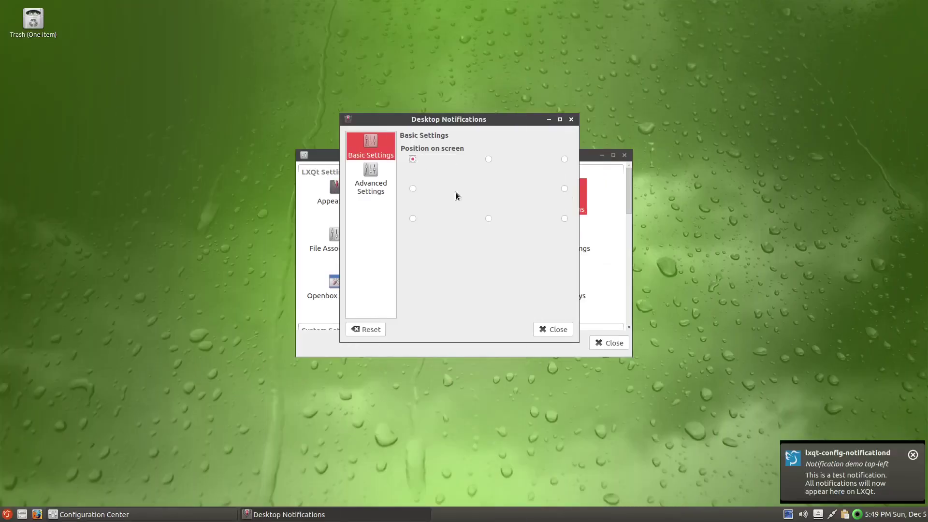
pyautogui.click(488, 219)
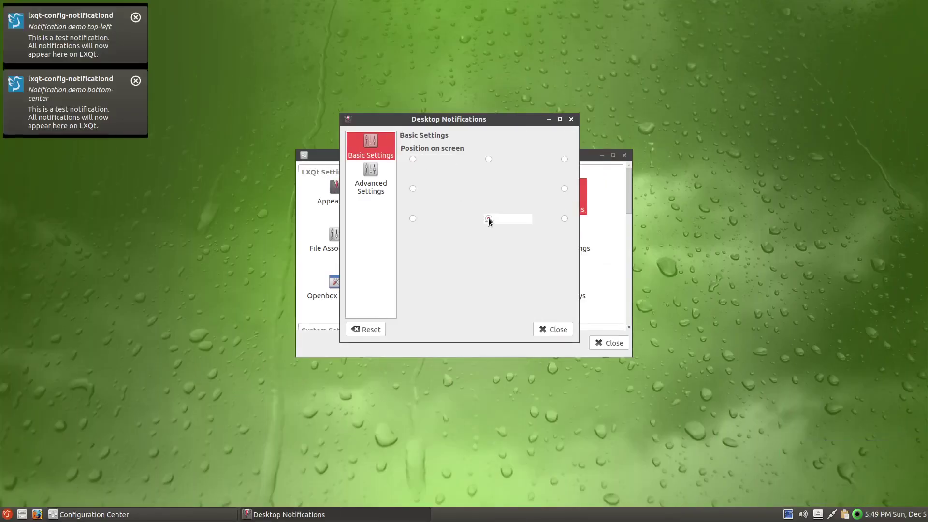
pyautogui.click(489, 159)
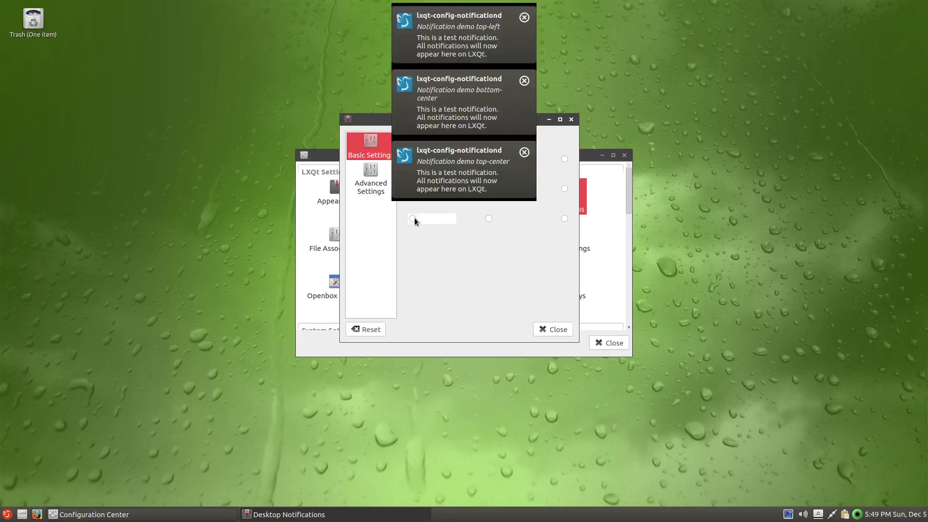
pyautogui.click(413, 219)
pyautogui.click(564, 160)
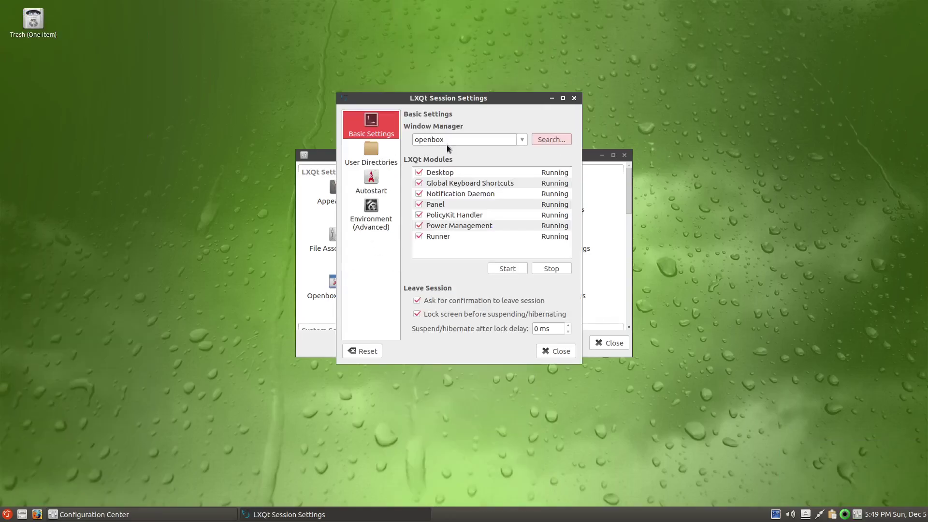
# Step: In Session Settings, browse for another window manager but cancel, keeping openbox
pyautogui.click(479, 138)
pyautogui.click(522, 140)
pyautogui.click(537, 138)
pyautogui.click(540, 139)
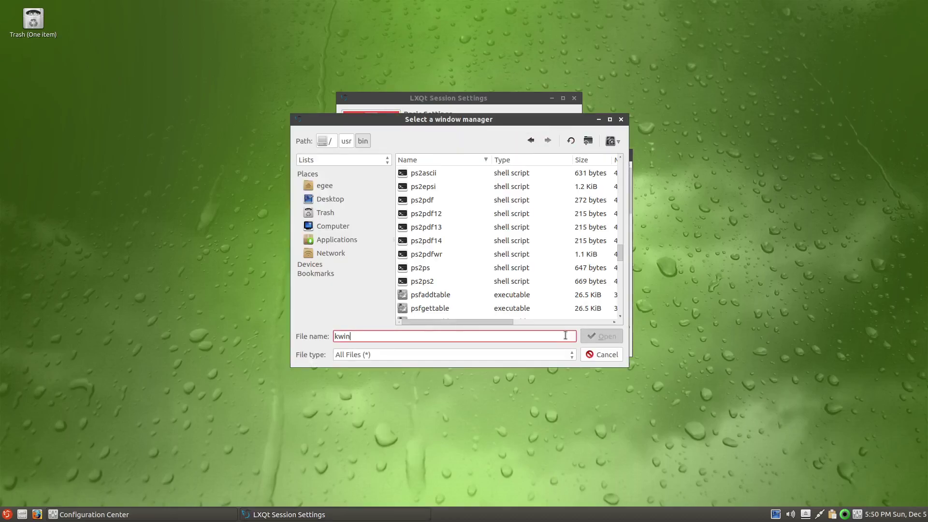
pyautogui.click(595, 356)
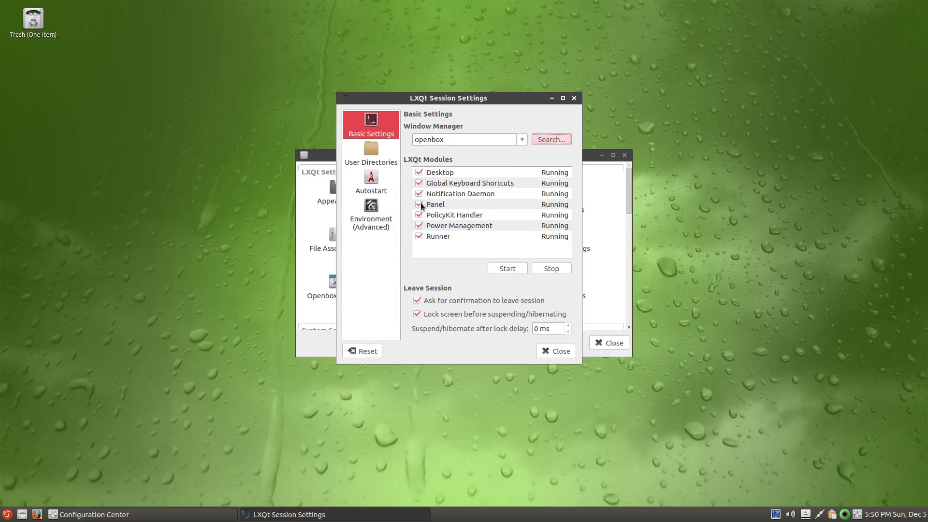
# Step: Switch to Only One Screen Saver mode, try Fireworkx and Flurry, then preview FuzzyFlakes full screen
pyautogui.click(396, 185)
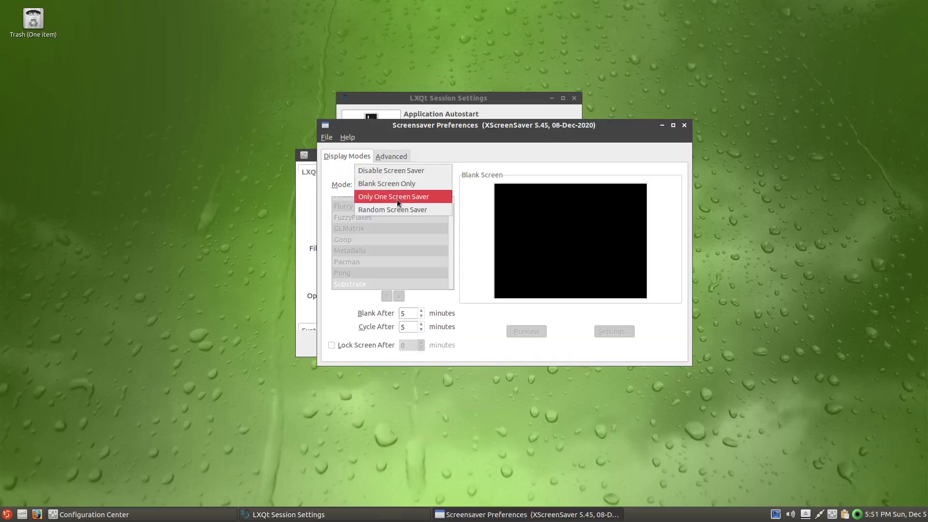
pyautogui.click(396, 198)
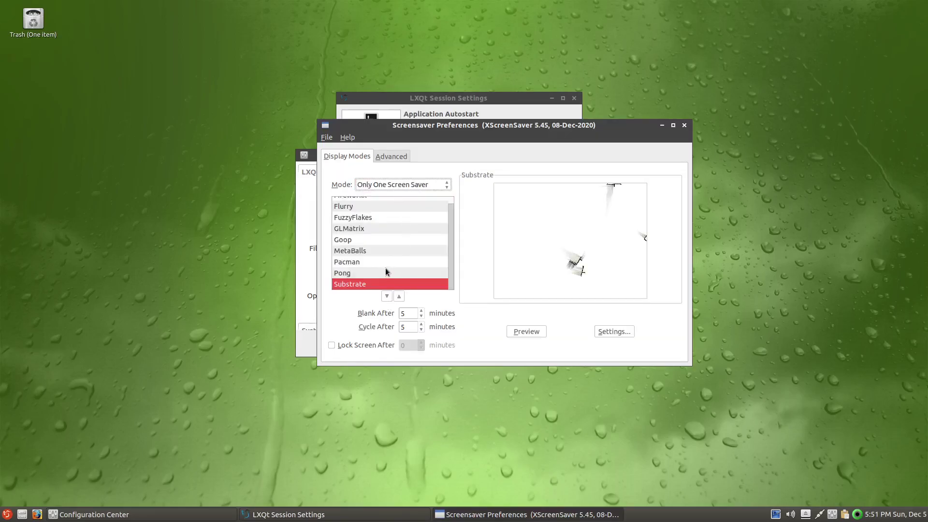
pyautogui.scroll(1, 379, 241)
pyautogui.click(371, 204)
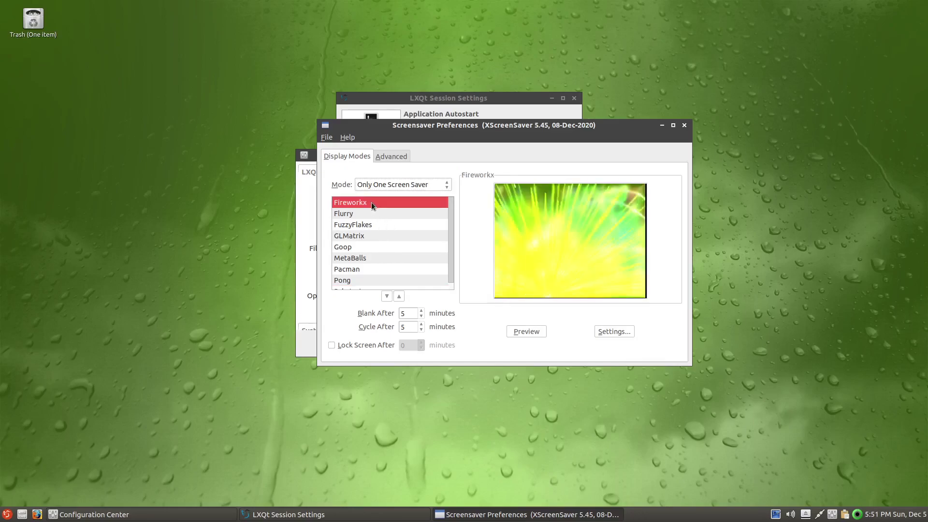
pyautogui.click(375, 214)
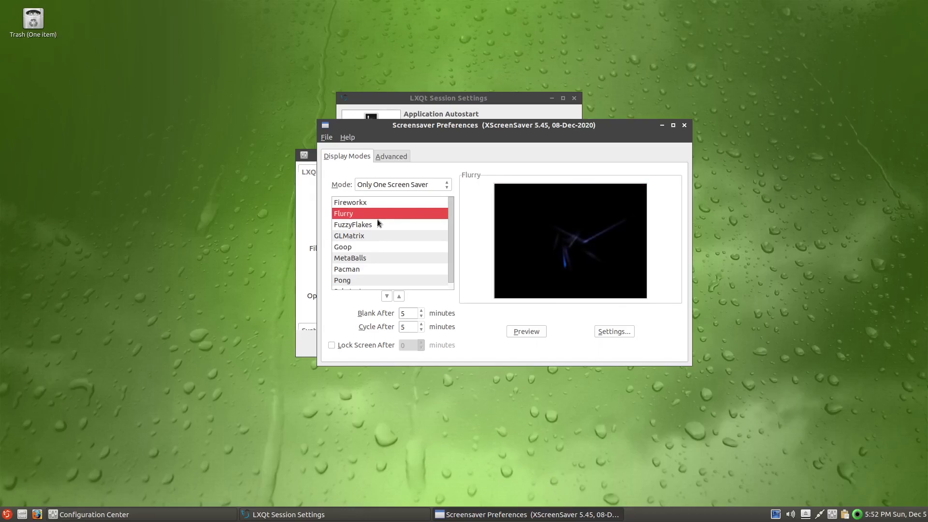
pyautogui.click(377, 225)
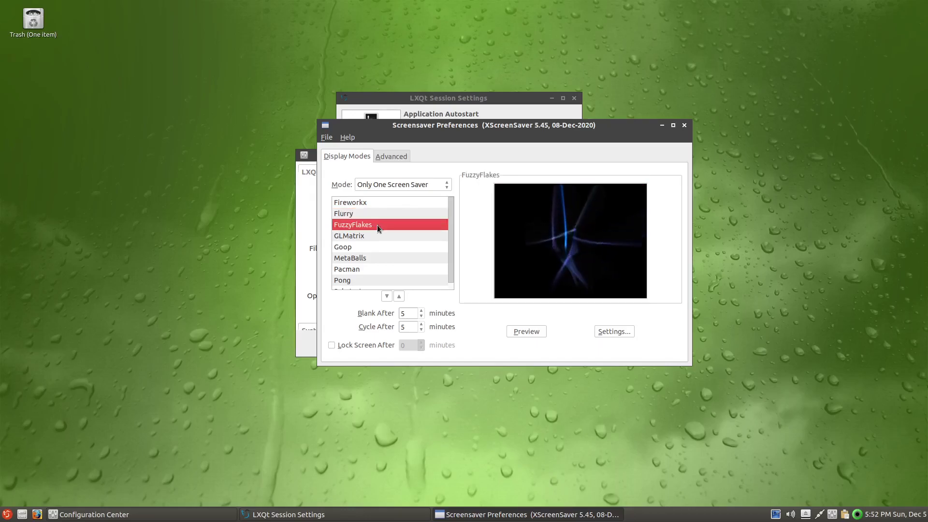
pyautogui.click(522, 331)
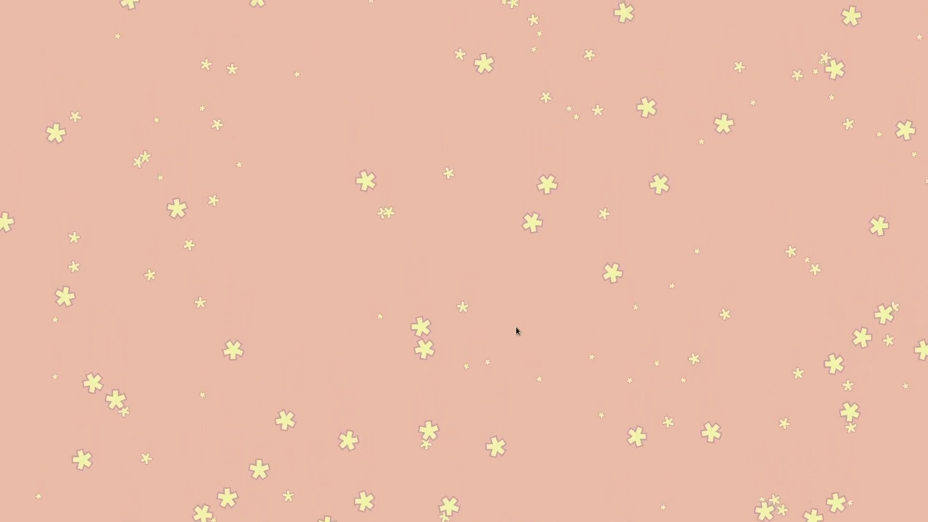
# Step: Give FuzzyFlakes Magenta flakes with random colours, maximum arms and slightly thinner thickness
pyautogui.moveTo(459, 274)
pyautogui.click(609, 331)
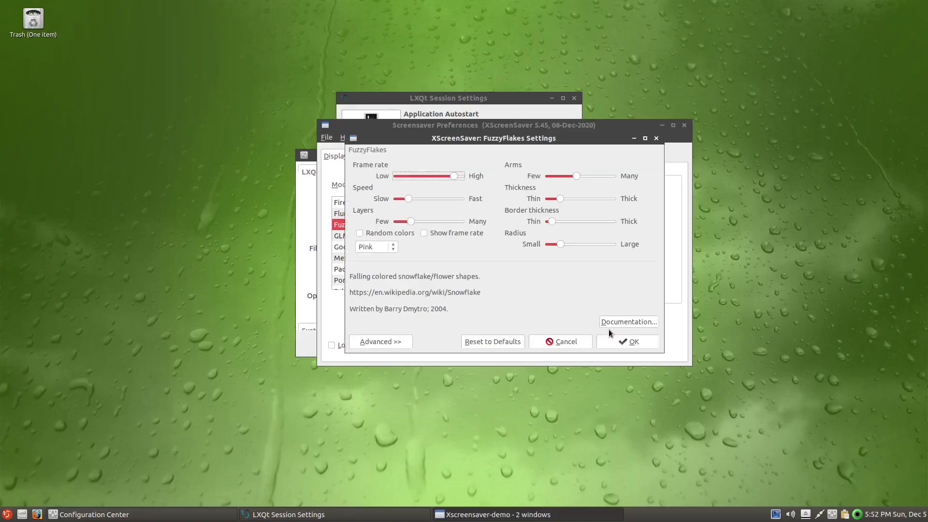
pyautogui.click(386, 244)
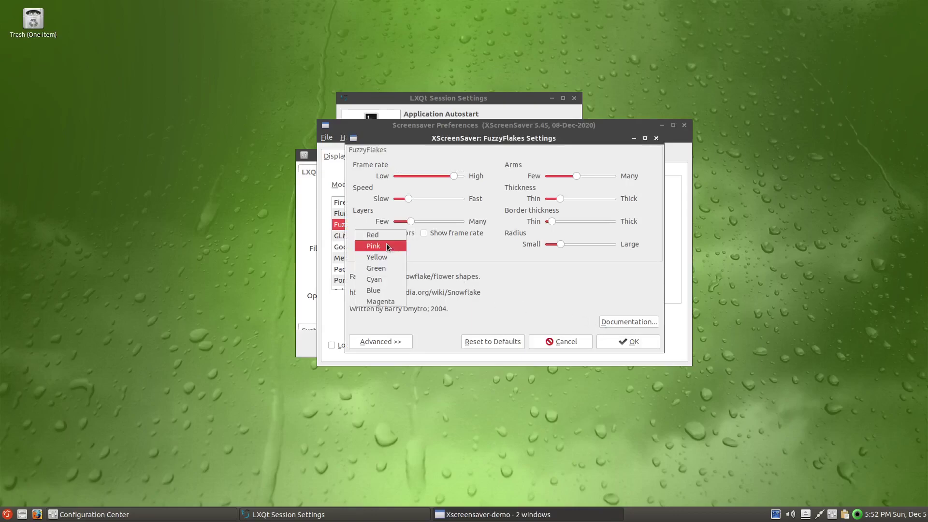
pyautogui.click(391, 297)
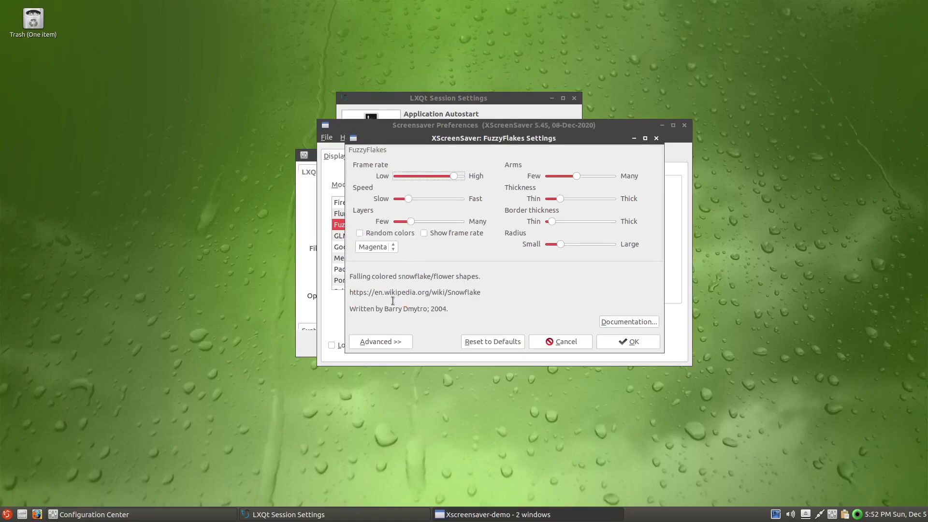
pyautogui.click(387, 234)
pyautogui.moveTo(575, 176); pyautogui.dragTo(627, 180)
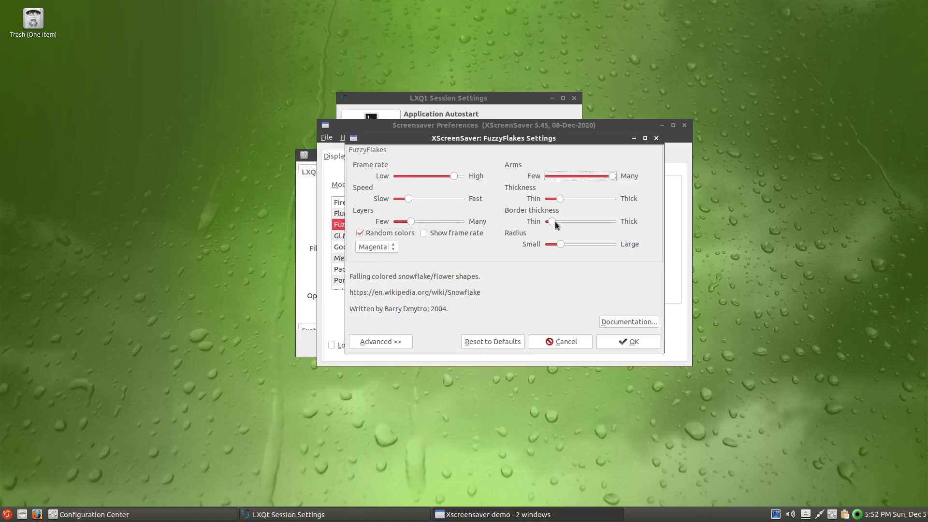
pyautogui.moveTo(558, 200); pyautogui.dragTo(553, 200)
pyautogui.click(413, 198)
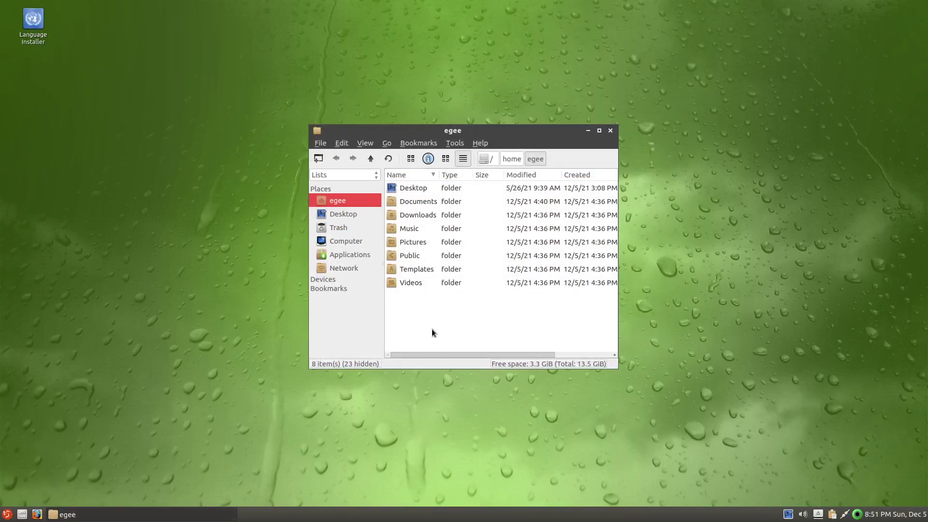
# Step: Open the Documents folder and then its Archive Formats folder
pyautogui.click(422, 201)
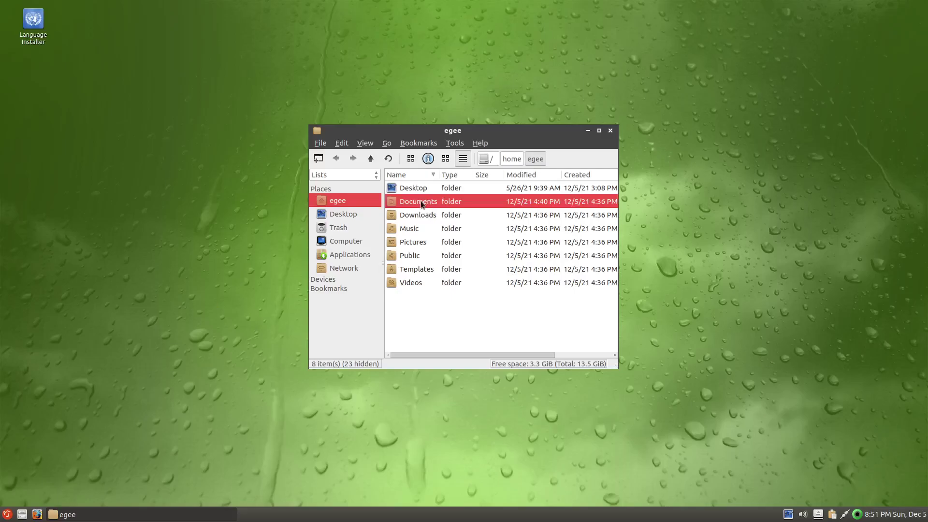
pyautogui.doubleClick(393, 202)
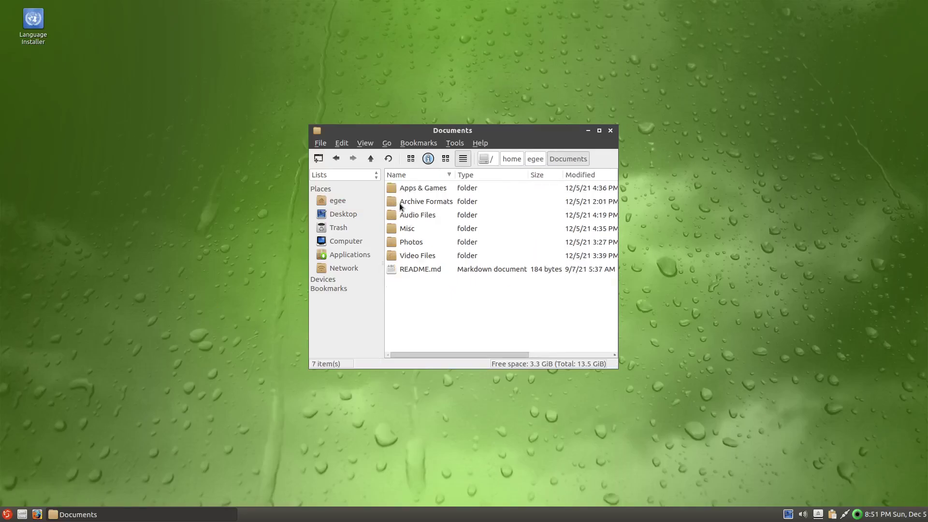
pyautogui.doubleClick(399, 203)
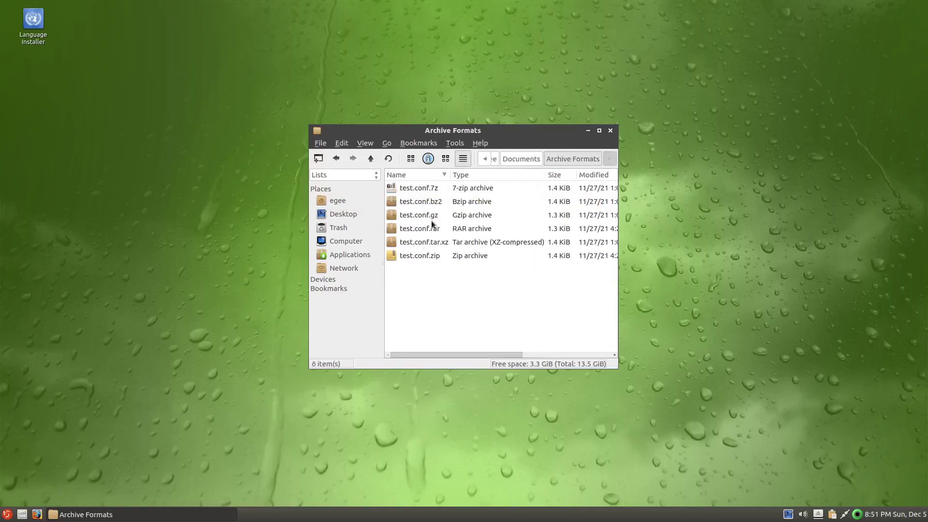
# Step: Open the test.conf 7z, bz2, gz, rar, tar.xz and zip archives, then search the menu for Engrampa
pyautogui.click(435, 188)
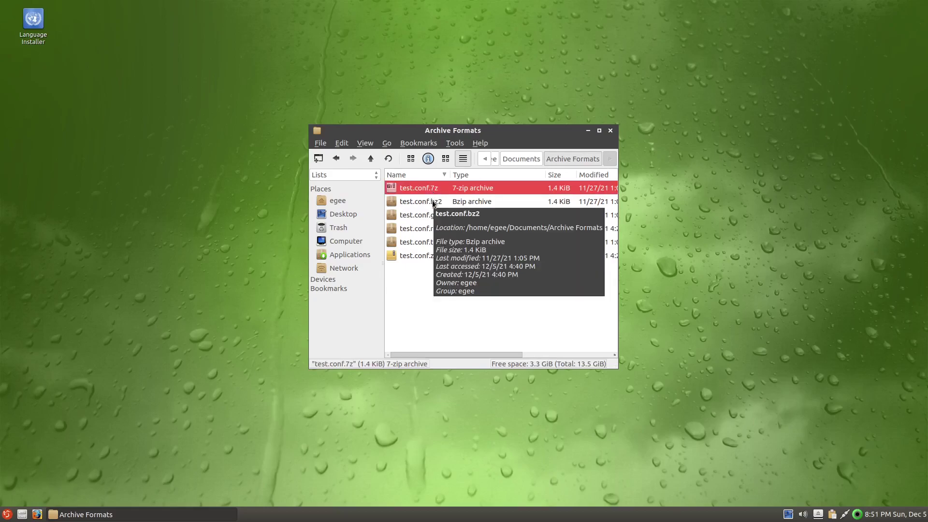
pyautogui.click(434, 205)
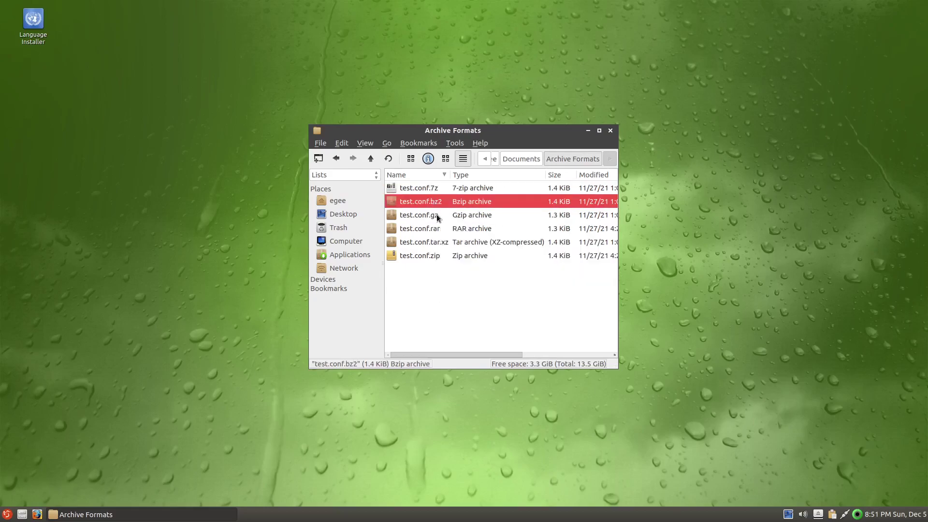
pyautogui.click(437, 217)
pyautogui.click(437, 229)
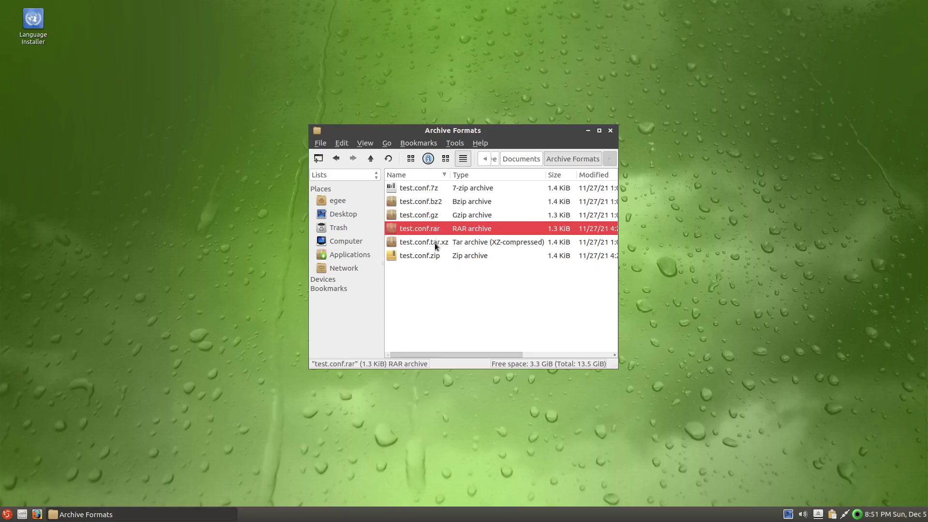
pyautogui.click(434, 242)
pyautogui.click(434, 256)
pyautogui.doubleClick(419, 188)
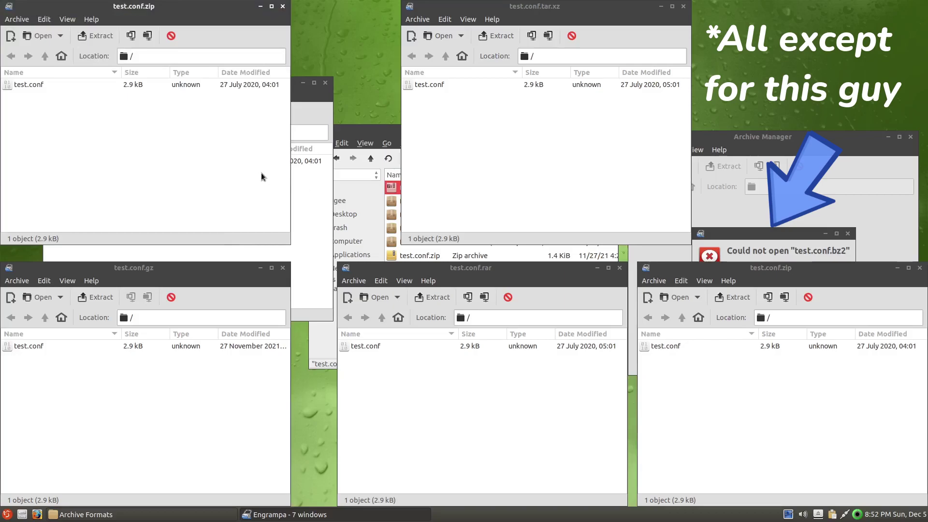
pyautogui.click(4, 515)
# Step: Drop the eight interview audio files into VLC and show its playlist
pyautogui.write('engr')
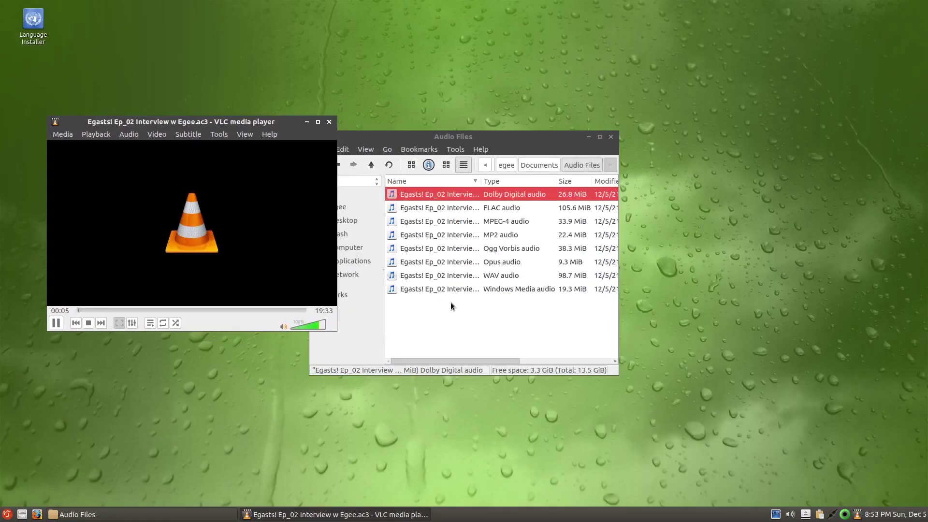
pyautogui.moveTo(451, 302); pyautogui.dragTo(401, 173)
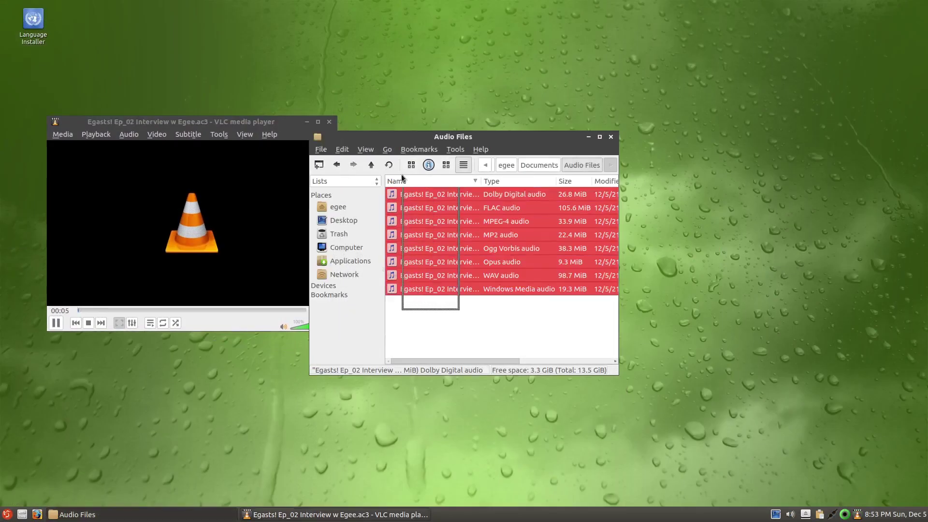
pyautogui.moveTo(428, 206); pyautogui.dragTo(217, 201)
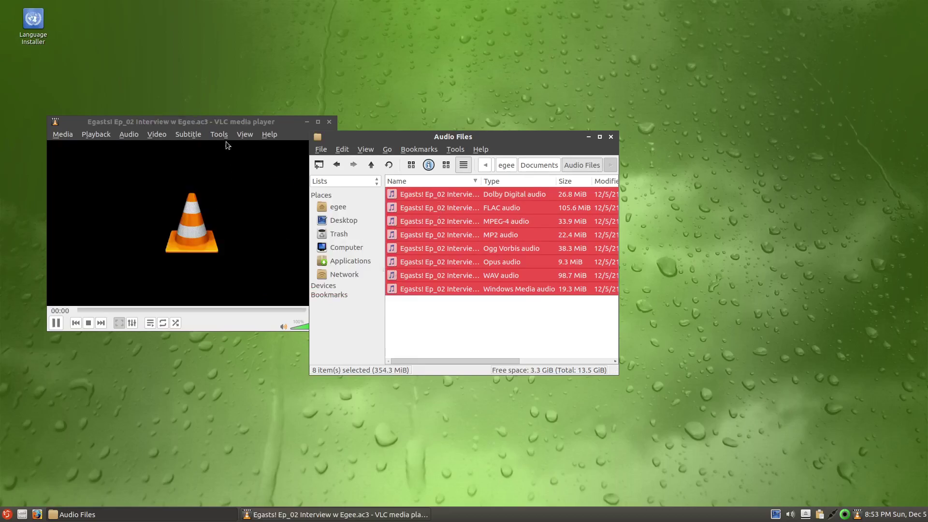
pyautogui.click(245, 135)
pyautogui.click(257, 145)
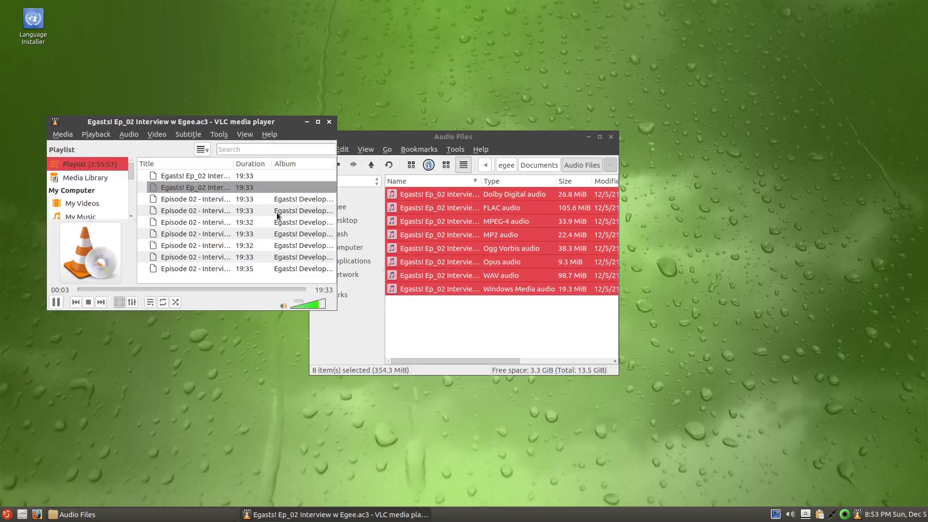
# Step: Play meiry christmas.wmv in VLC, then close the player
pyautogui.moveTo(195, 118); pyautogui.dragTo(263, 94)
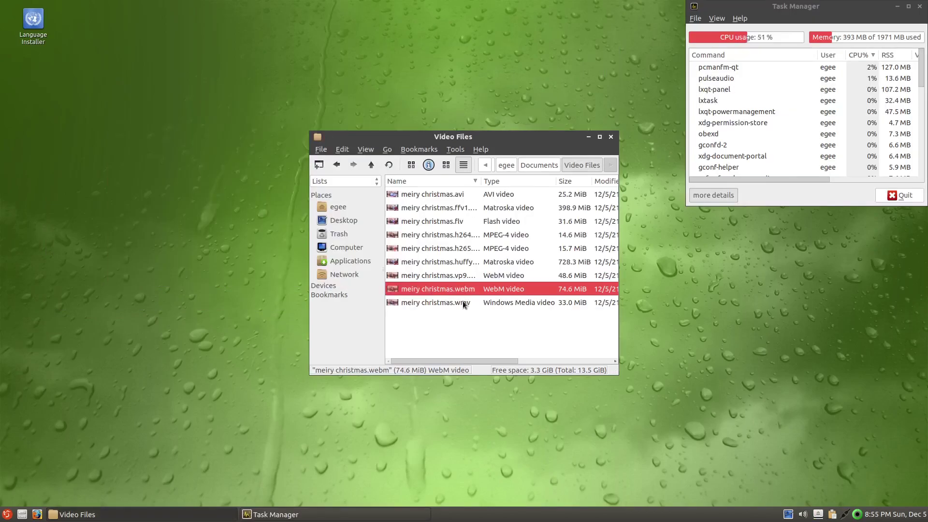
pyautogui.doubleClick(462, 302)
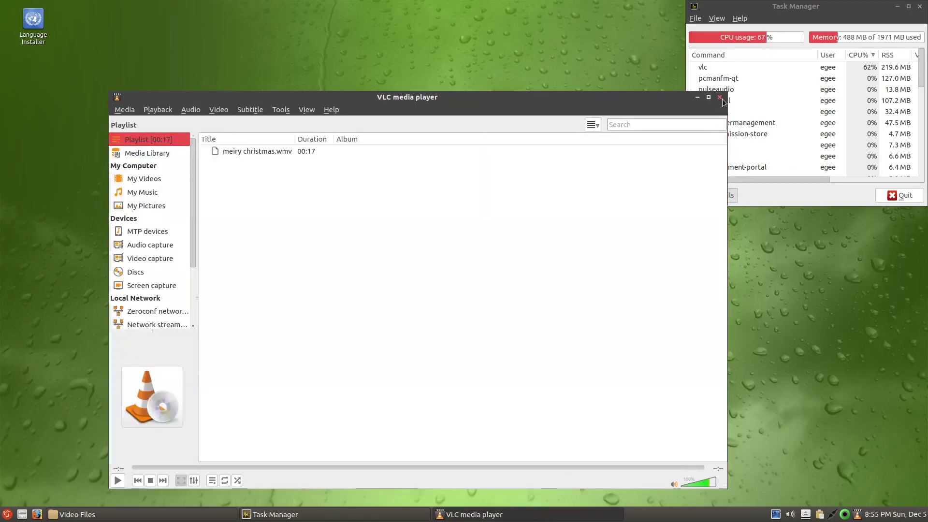
pyautogui.click(719, 98)
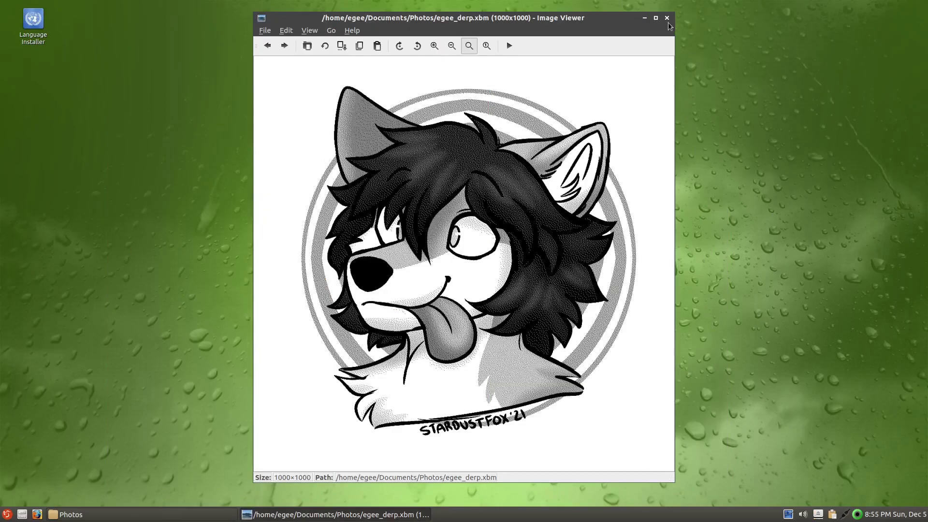
# Step: Close the image viewer, go up to Documents, and open the Discord flatpakref in Apps & Games
pyautogui.click(668, 18)
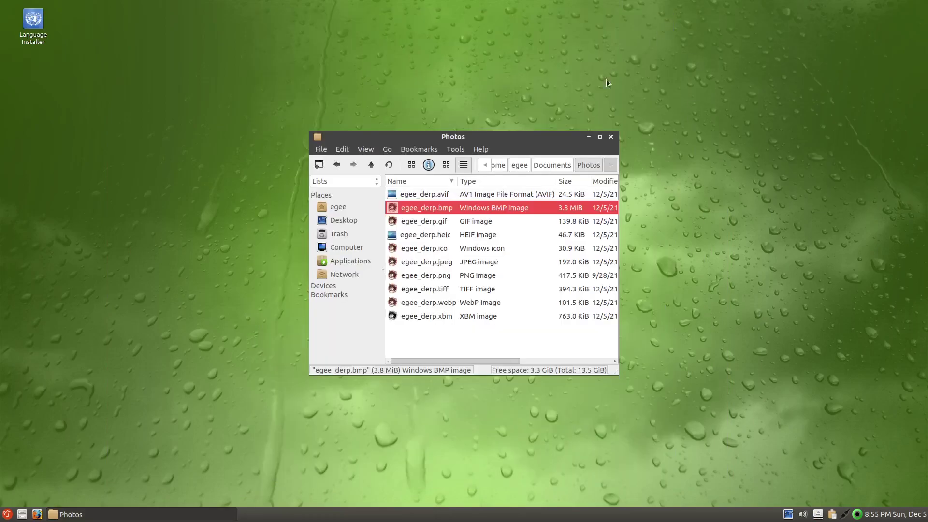
pyautogui.click(371, 165)
pyautogui.doubleClick(433, 194)
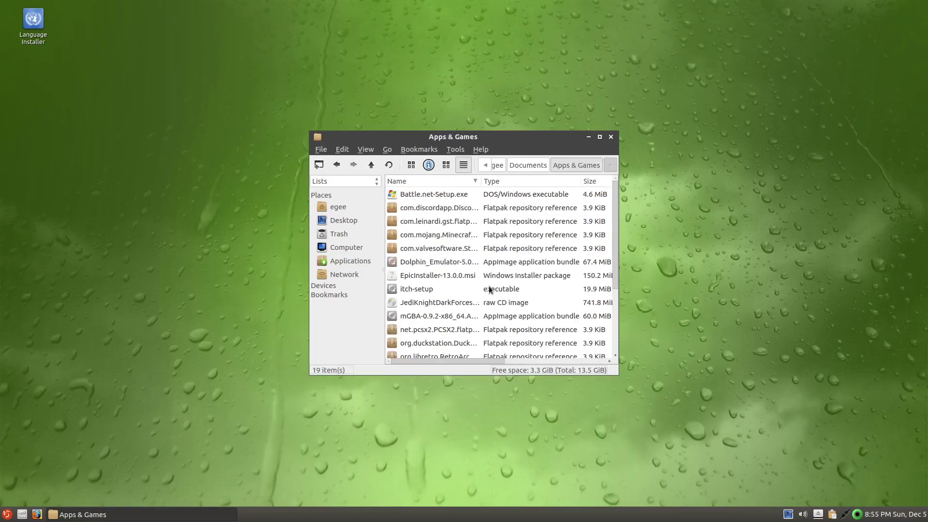
pyautogui.doubleClick(447, 210)
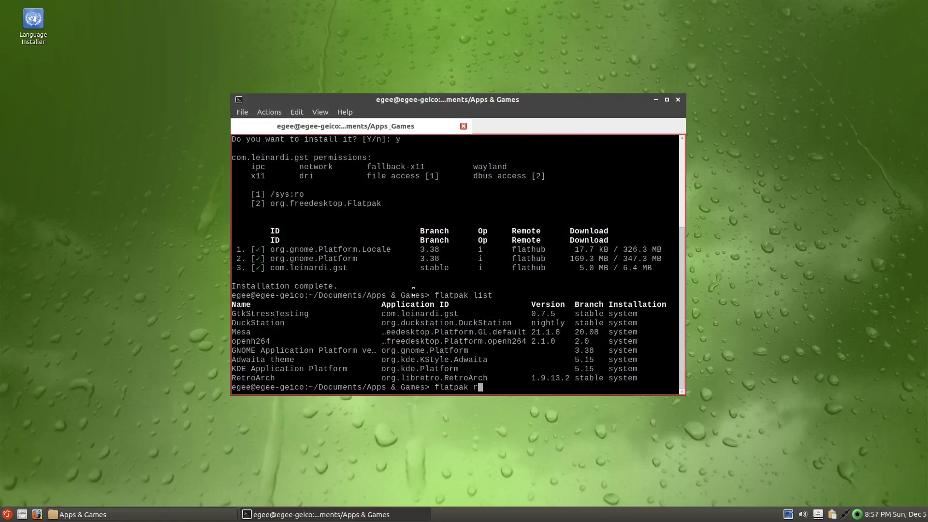
# Step: Run 'flatpak run com.leinardi.gst', completing the application id with Tab
pyautogui.write('un com.lei')
pyautogui.press('Tab')
pyautogui.press('Return')
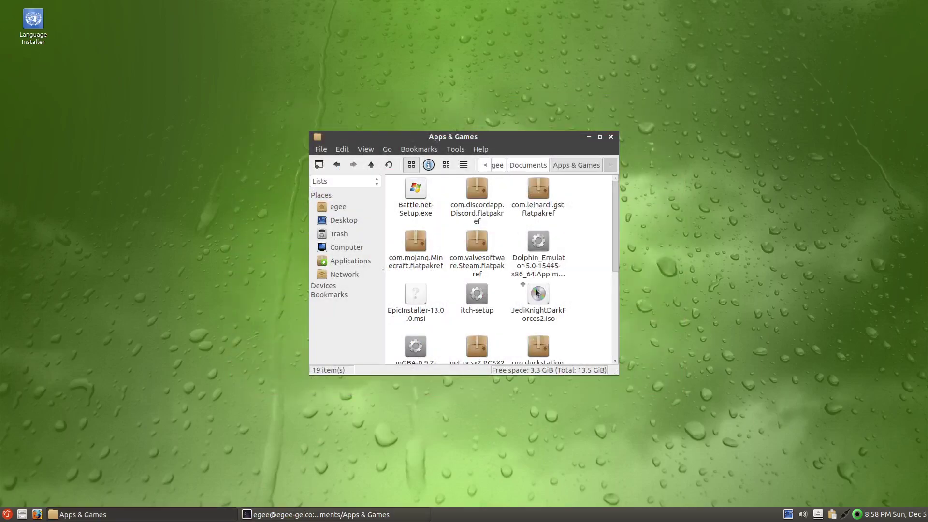
# Step: Execute the itch-setup installer and mark SuperTux2.AppImage as a trusted executable
pyautogui.doubleClick(471, 297)
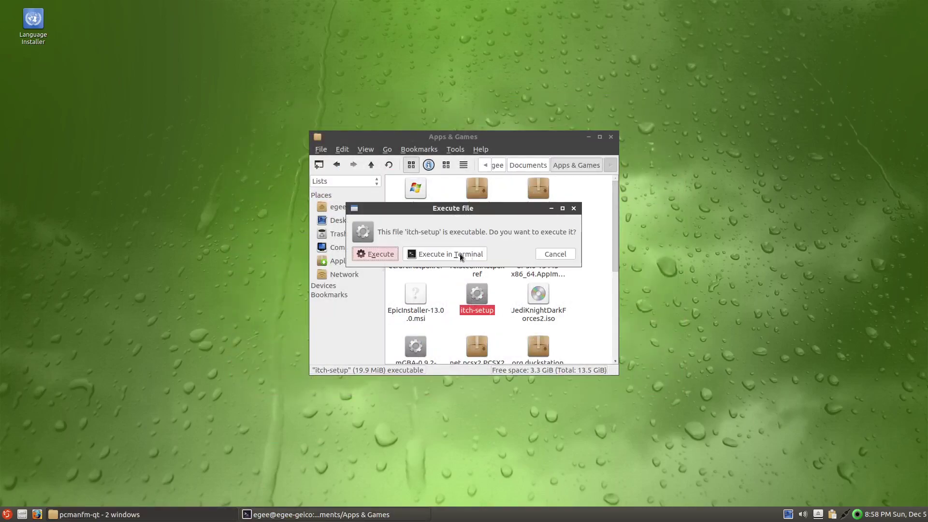
pyautogui.click(380, 257)
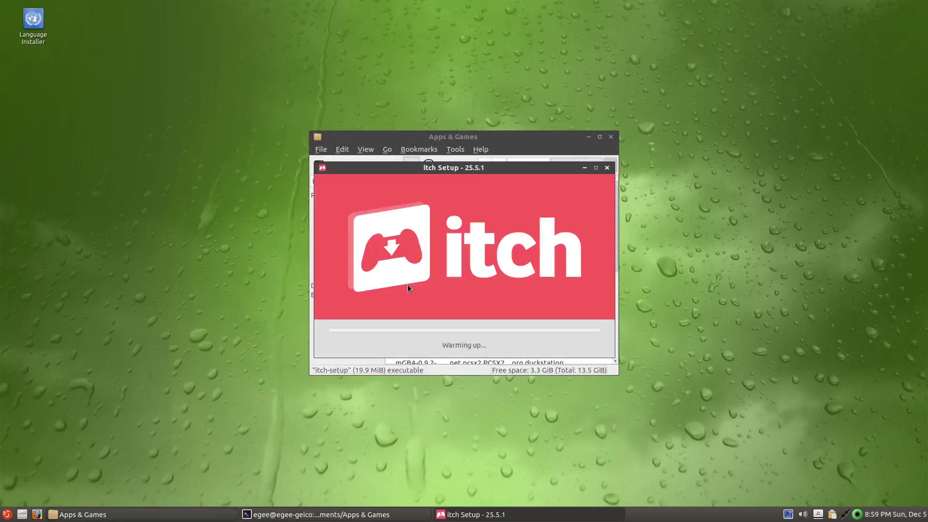
pyautogui.rightClick(534, 300)
pyautogui.click(564, 387)
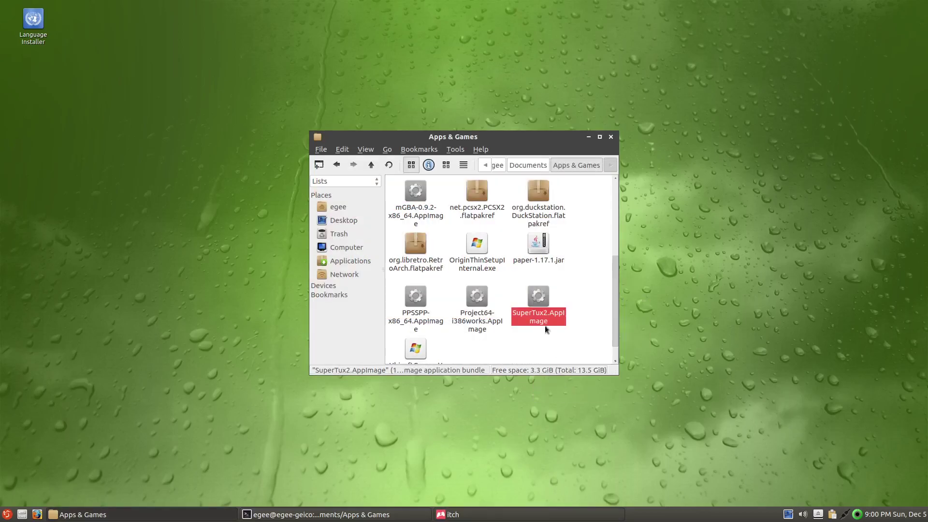
# Step: Enable Make executable in SuperTux2.AppImage's Permissions properties
pyautogui.rightClick(537, 311)
pyautogui.click(564, 401)
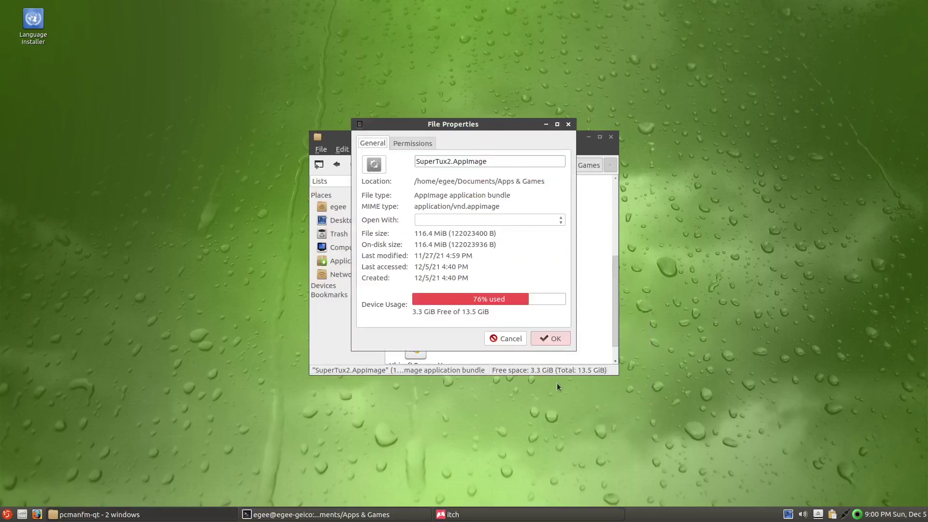
pyautogui.click(412, 143)
pyautogui.click(411, 272)
pyautogui.click(551, 336)
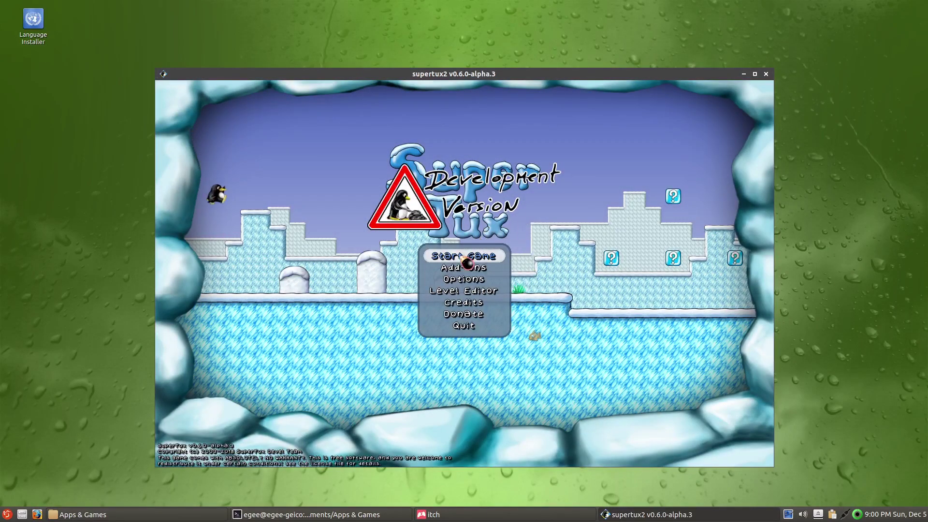
# Step: Choose Start Game, then Story Mode in SuperTux 2's main menu
pyautogui.click(466, 261)
pyautogui.click(478, 265)
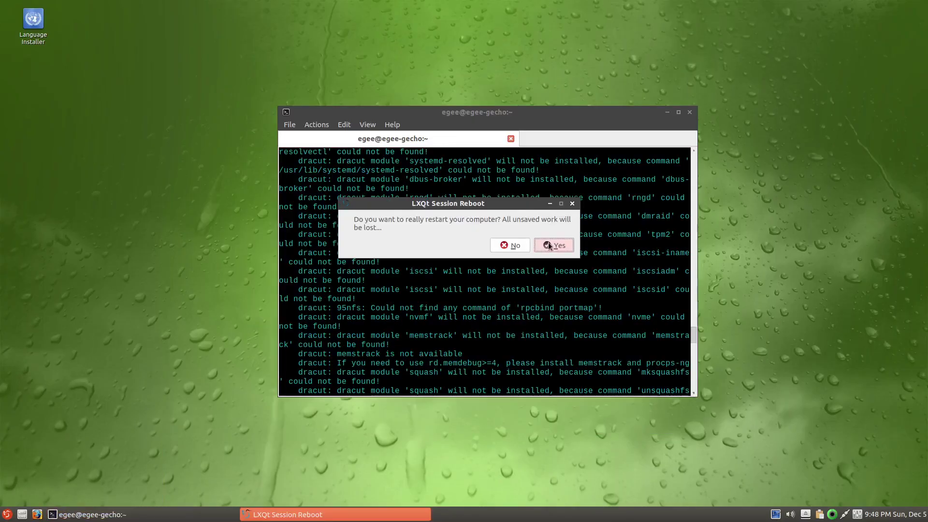
# Step: Play the 3D PlayStation game in RetroArch's Beetle PSX window
pyautogui.click(548, 242)
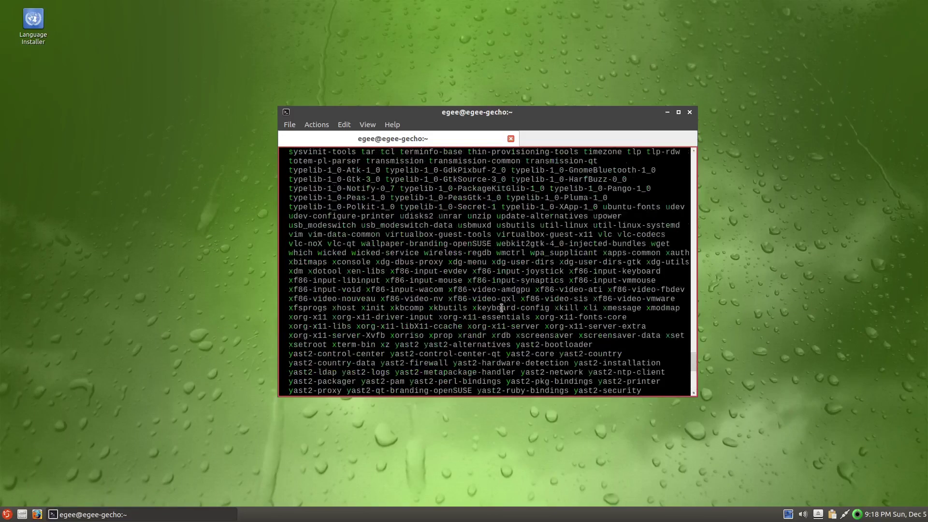
# Step: Scroll back through the update output and highlight the grub2 packages and 'No valid EFI partition' error
pyautogui.scroll(20, 501, 308)
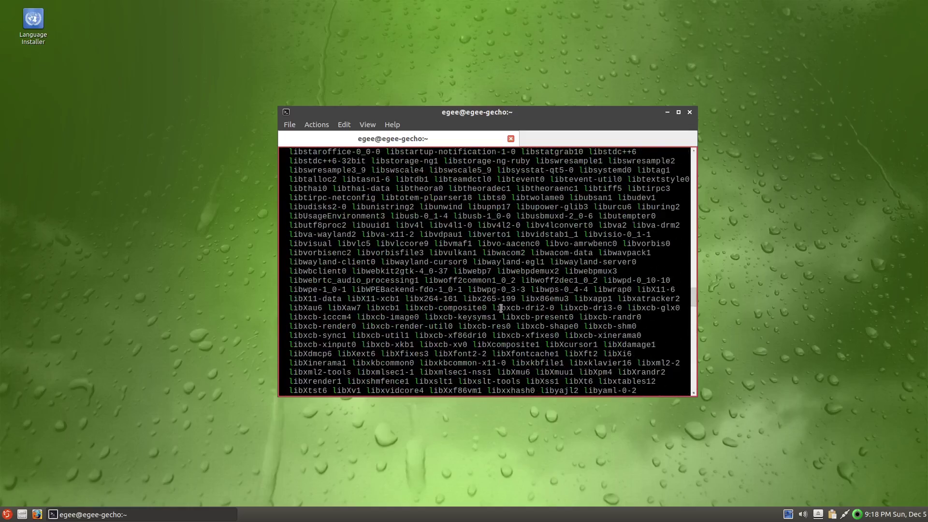
pyautogui.scroll(20, 502, 312)
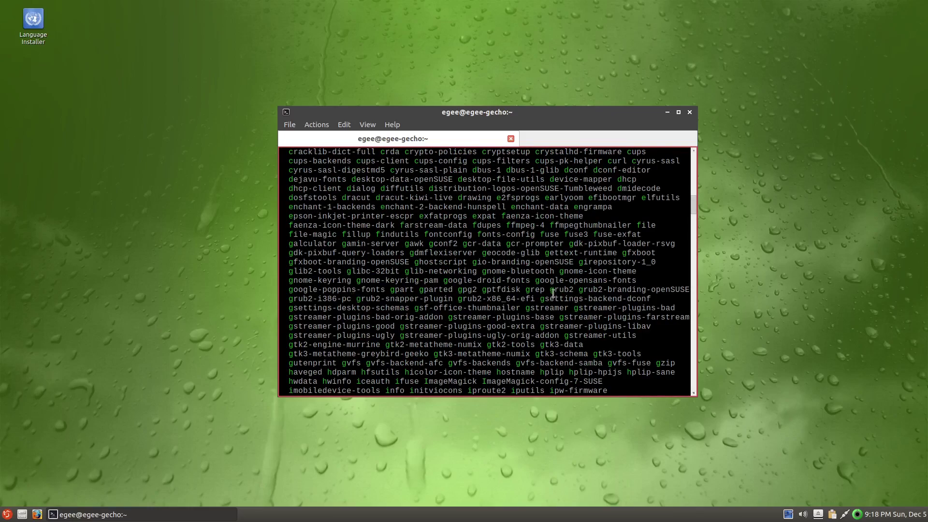
pyautogui.moveTo(551, 289); pyautogui.dragTo(531, 299)
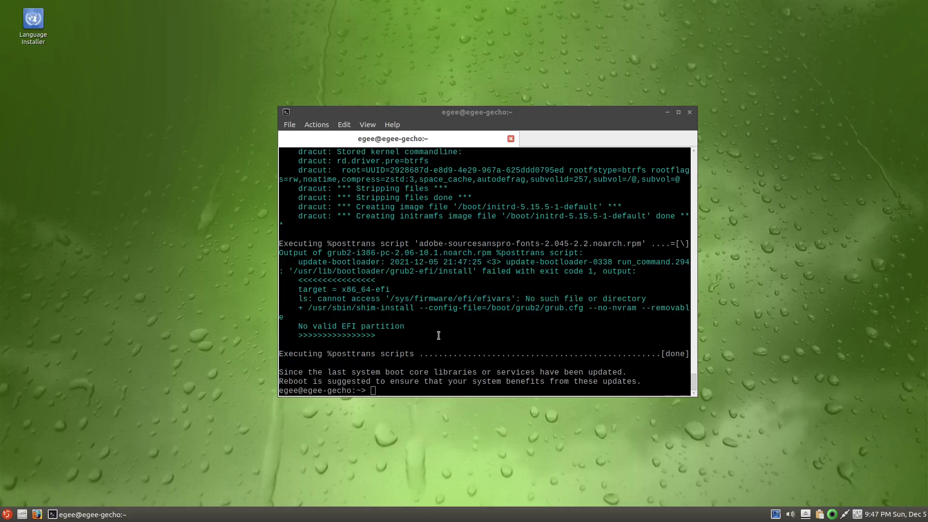
pyautogui.moveTo(404, 327); pyautogui.dragTo(297, 325)
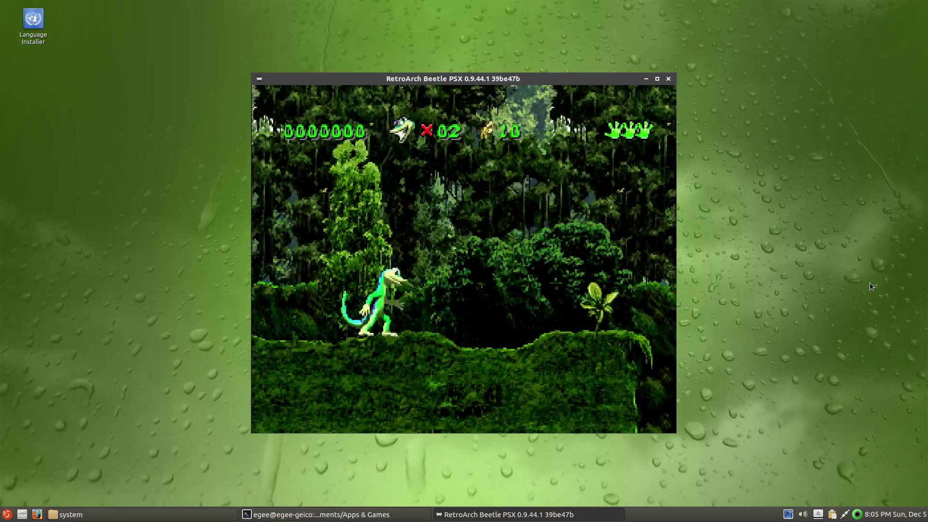
# Step: Make the gecko jump once in the jungle level running in RetroArch's Beetle PSX core
pyautogui.press('z')
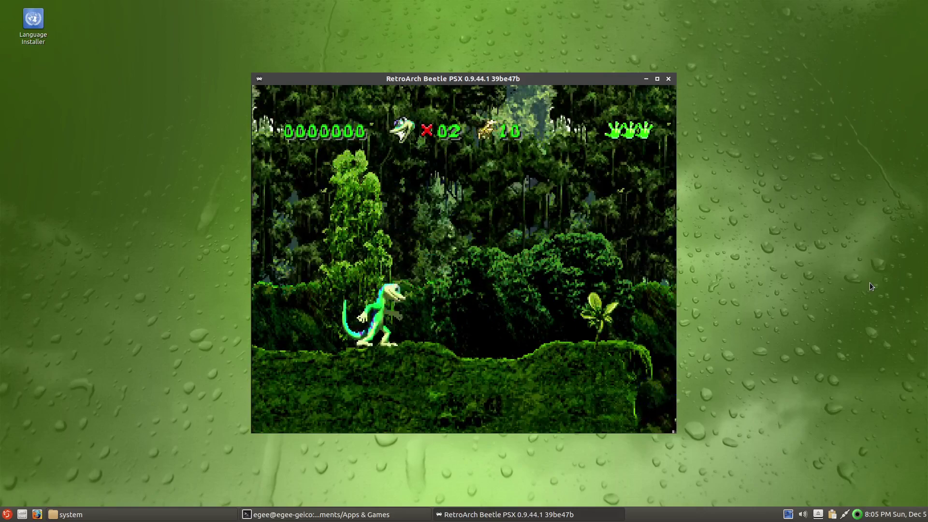